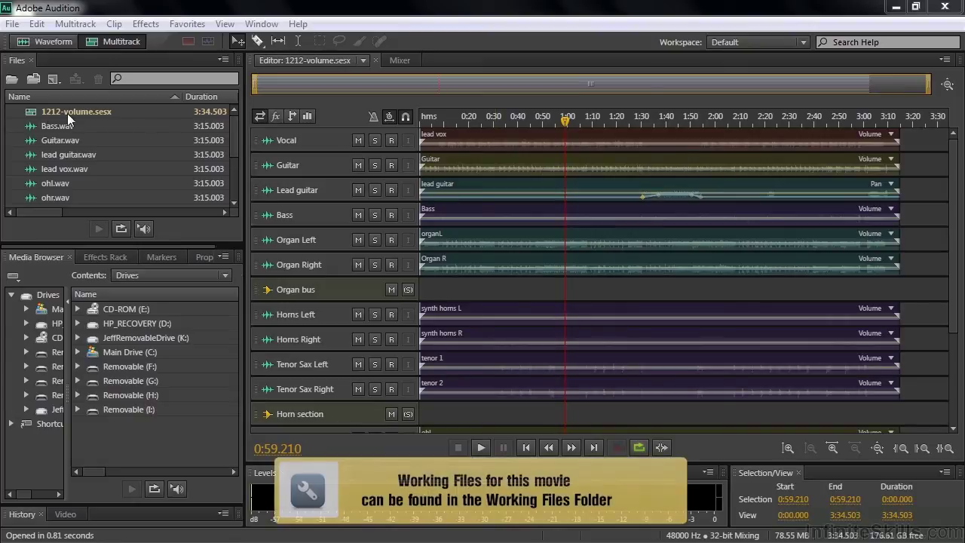
Bring up the import dialog with Ctrl+I, then close it without importing anything
{"action": "key", "text": "ctrl+i"}
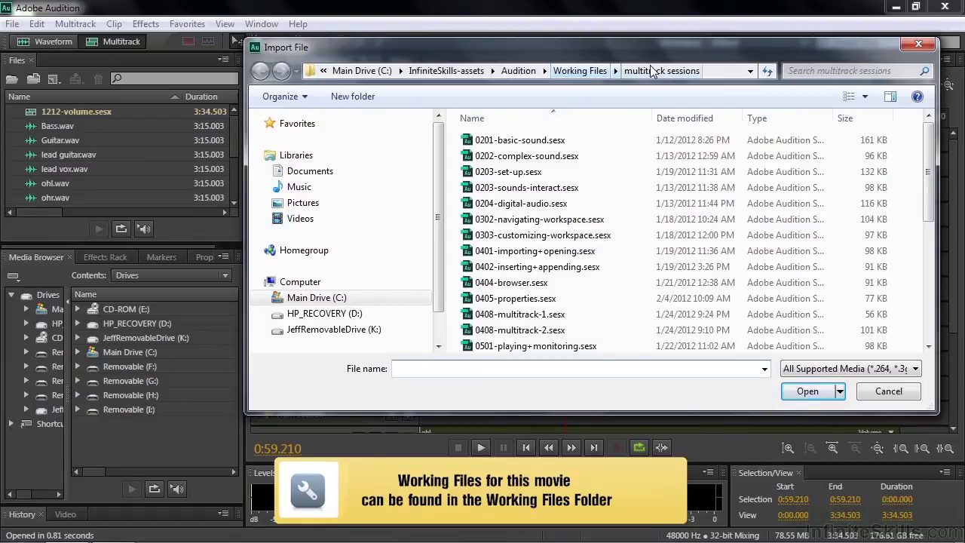
{"action": "left_click_drag", "start_coordinate": [928, 170], "coordinate": [928, 290]}
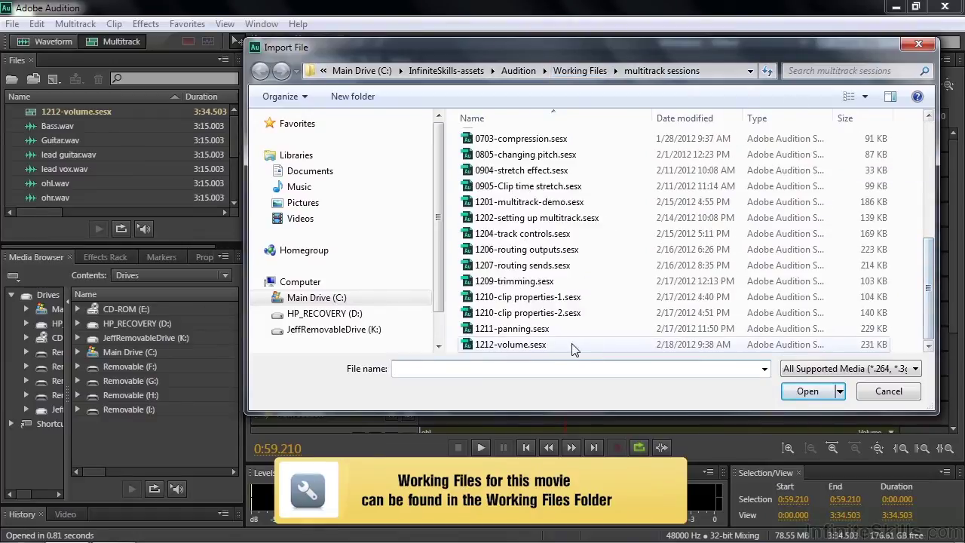
{"action": "left_click", "coordinate": [896, 392]}
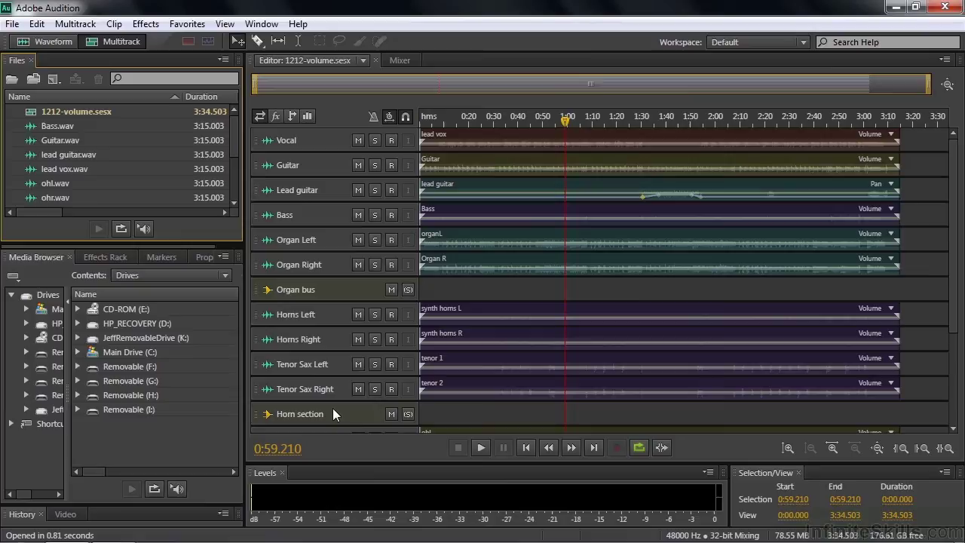
Scroll through the tracks and preview the mix from near the song start
{"action": "left_click_drag", "start_coordinate": [947, 312], "coordinate": [950, 432]}
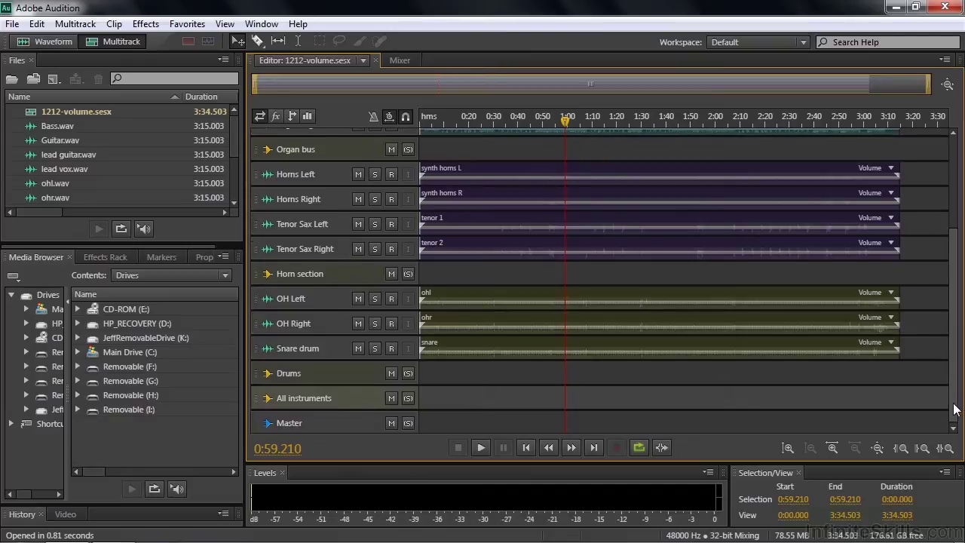
{"action": "left_click_drag", "start_coordinate": [956, 408], "coordinate": [958, 242]}
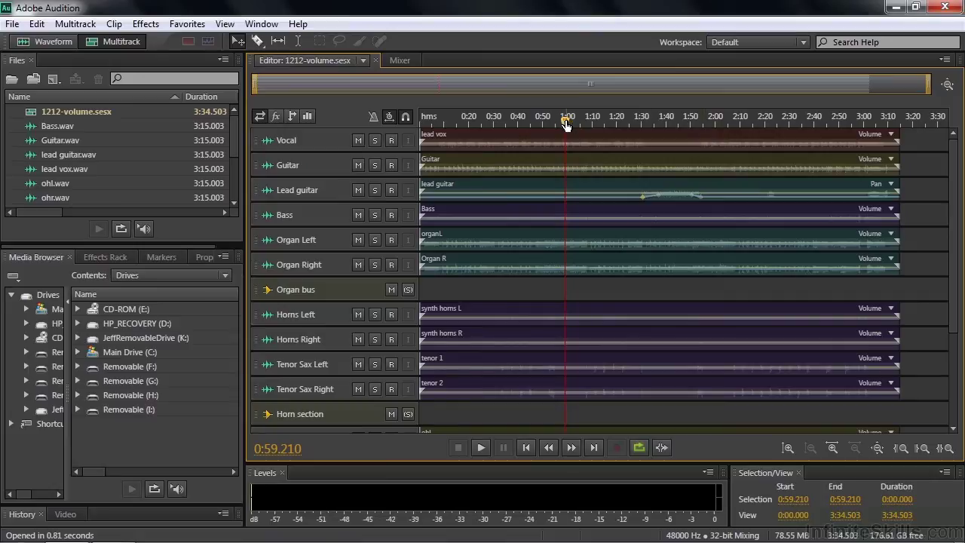
{"action": "left_click_drag", "start_coordinate": [565, 121], "coordinate": [439, 151]}
{"action": "key", "text": "space"}
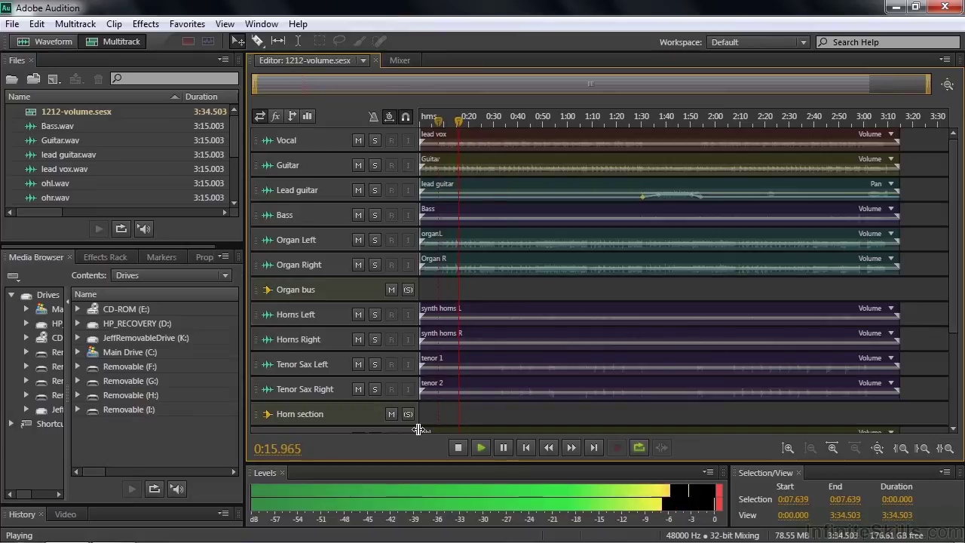
{"action": "key", "text": "space"}
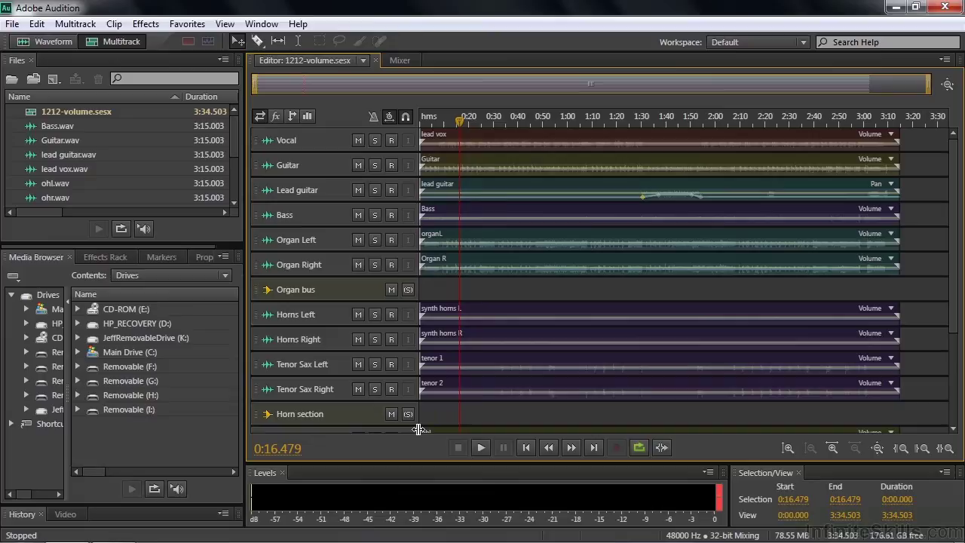
Enlarge the track heights and lower the Guitar track volume to -7.5 dB during playback
{"action": "left_click", "coordinate": [788, 449]}
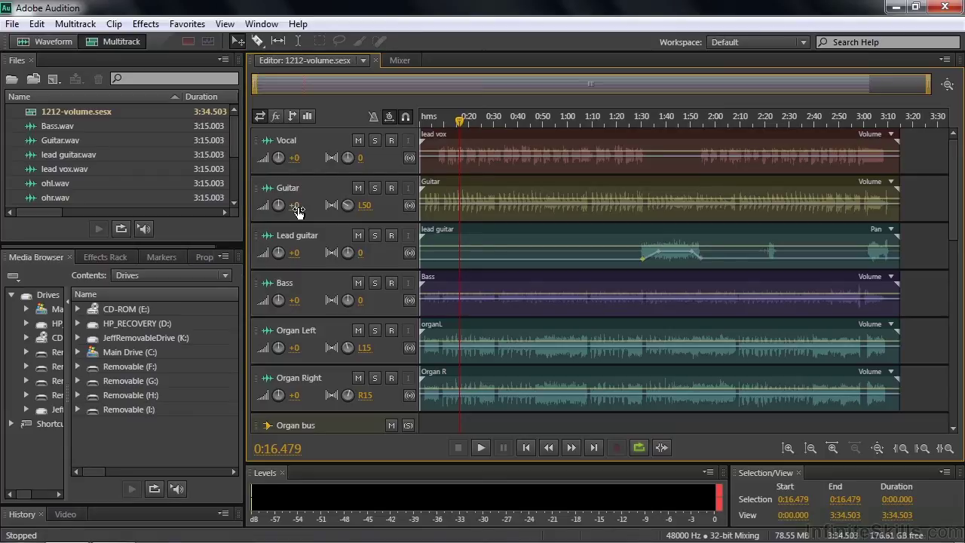
{"action": "key", "text": "space"}
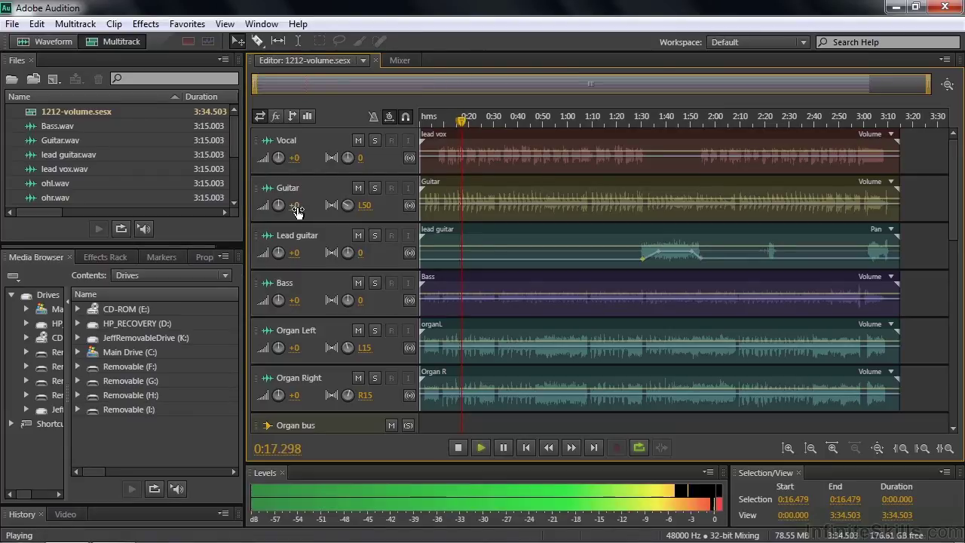
{"action": "left_click", "coordinate": [294, 206]}
{"action": "left_click_drag", "start_coordinate": [294, 207], "coordinate": [281, 213]}
{"action": "key", "text": "space"}
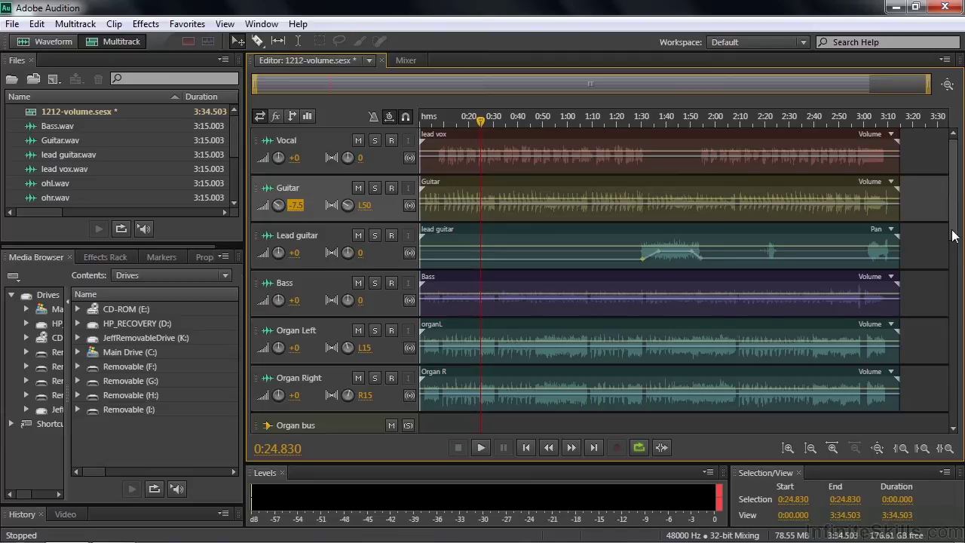
Scroll to the Organ bus and drag its volume down to -7.5 dB while the mix plays
{"action": "left_click_drag", "start_coordinate": [955, 233], "coordinate": [955, 280]}
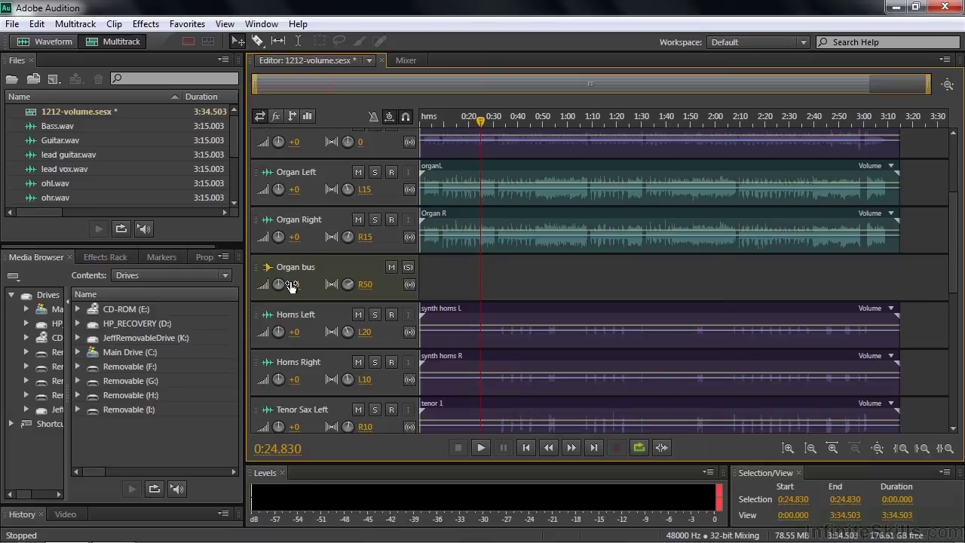
{"action": "key", "text": "space"}
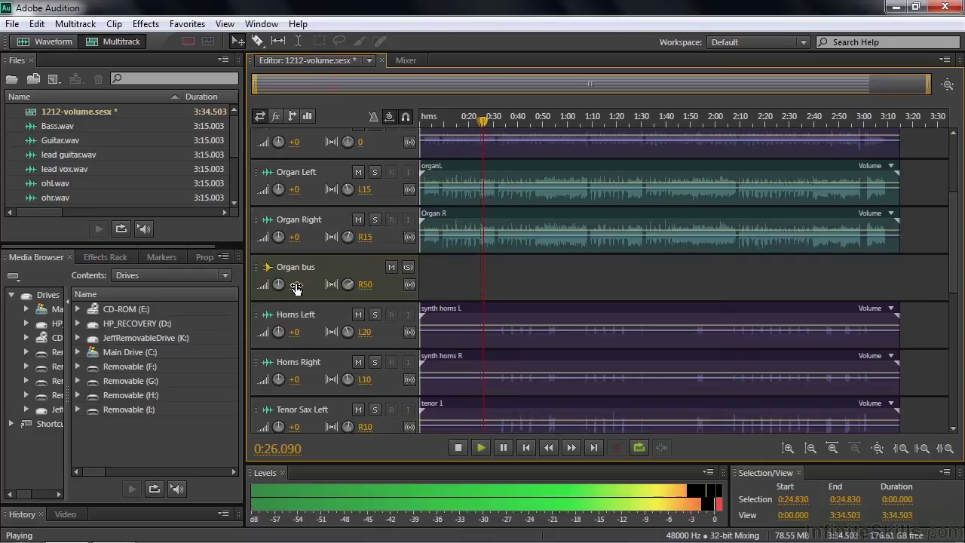
{"action": "left_click", "coordinate": [295, 287]}
{"action": "left_click_drag", "start_coordinate": [296, 291], "coordinate": [277, 285]}
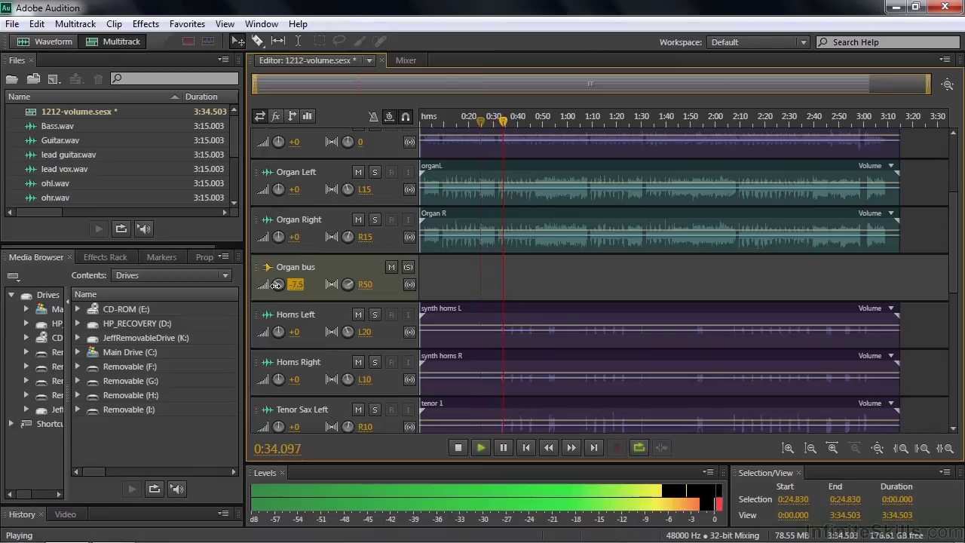
{"action": "left_click_drag", "start_coordinate": [278, 285], "coordinate": [281, 292]}
{"action": "key", "text": "space"}
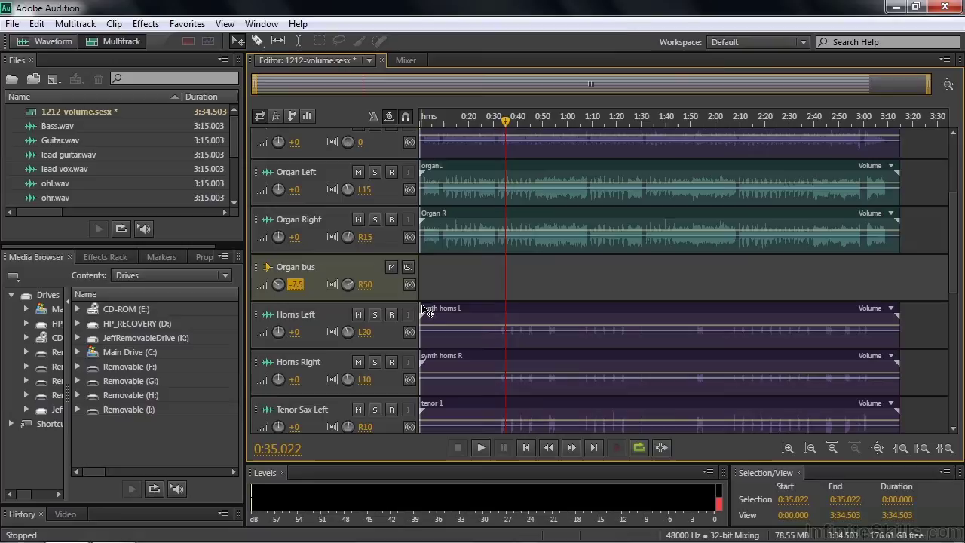
Scroll to the Horn section bus and set its pan to L50 by entering -50
{"action": "left_click_drag", "start_coordinate": [954, 267], "coordinate": [952, 282]}
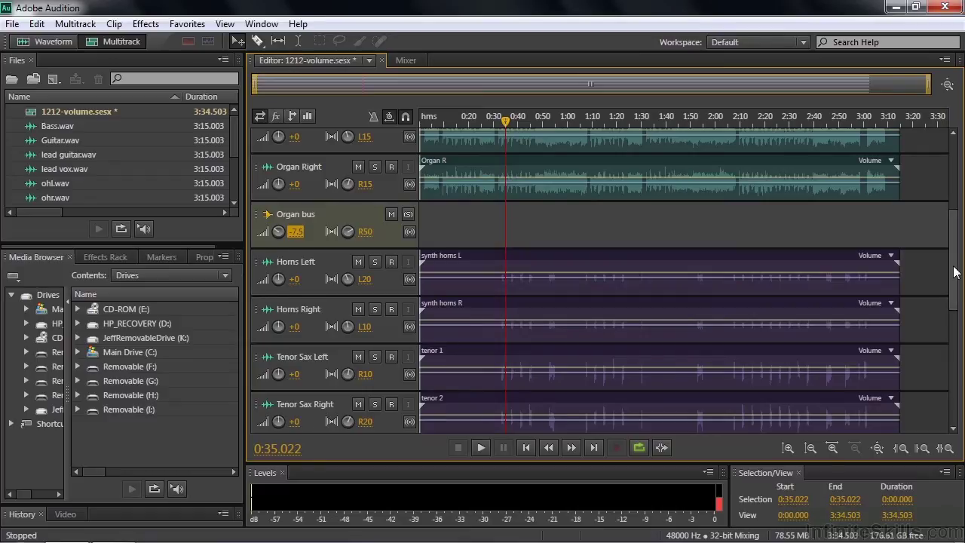
{"action": "scroll", "coordinate": [954, 273], "scroll_direction": "down", "scroll_amount": 3}
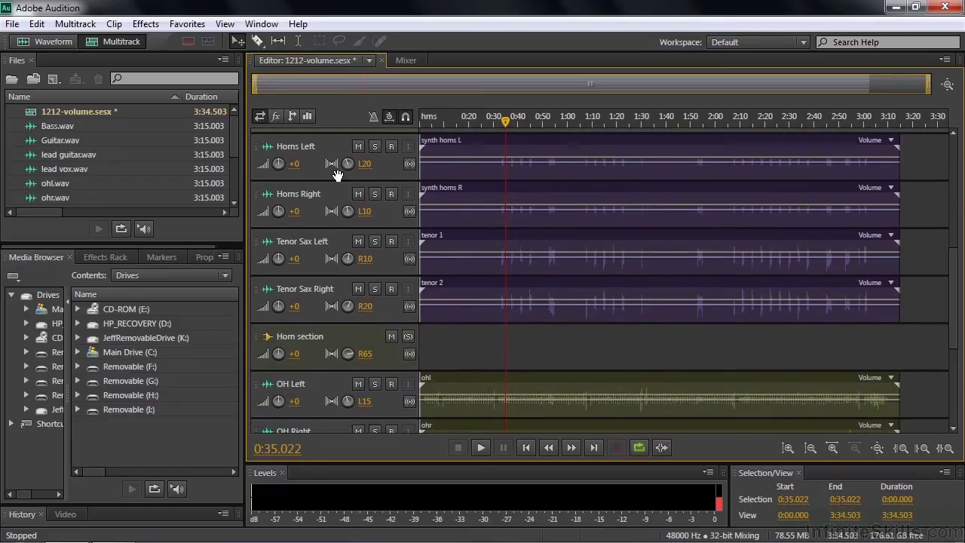
{"action": "left_click", "coordinate": [365, 354]}
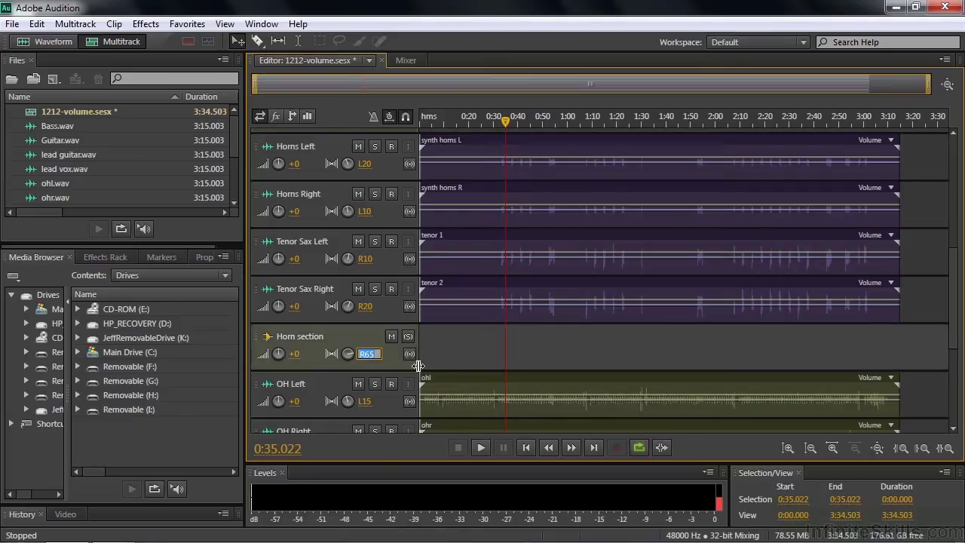
{"action": "type", "text": "-50"}
{"action": "key", "text": "Return"}
Replay the mix from about 0:33 to hear the new Horn panning
{"action": "left_click_drag", "start_coordinate": [506, 121], "coordinate": [500, 123]}
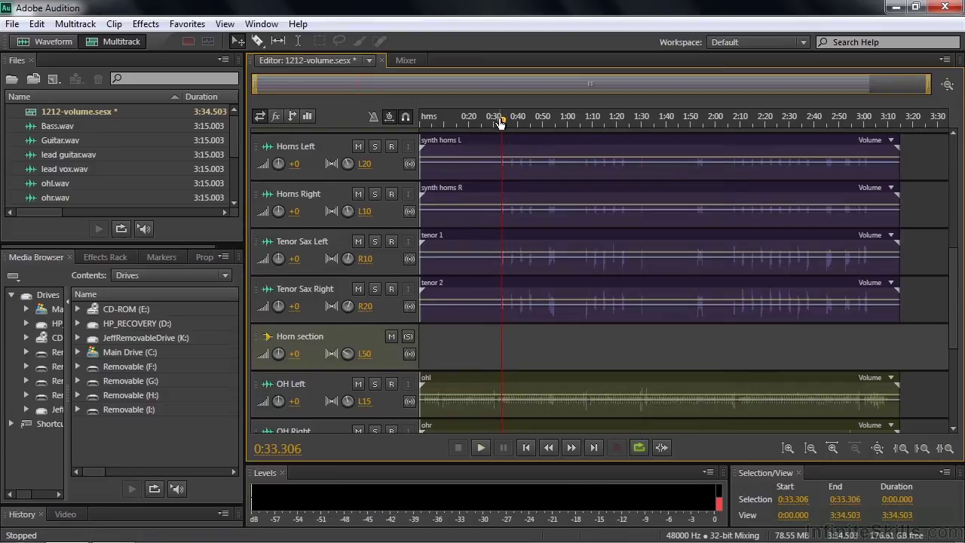
{"action": "key", "text": "space"}
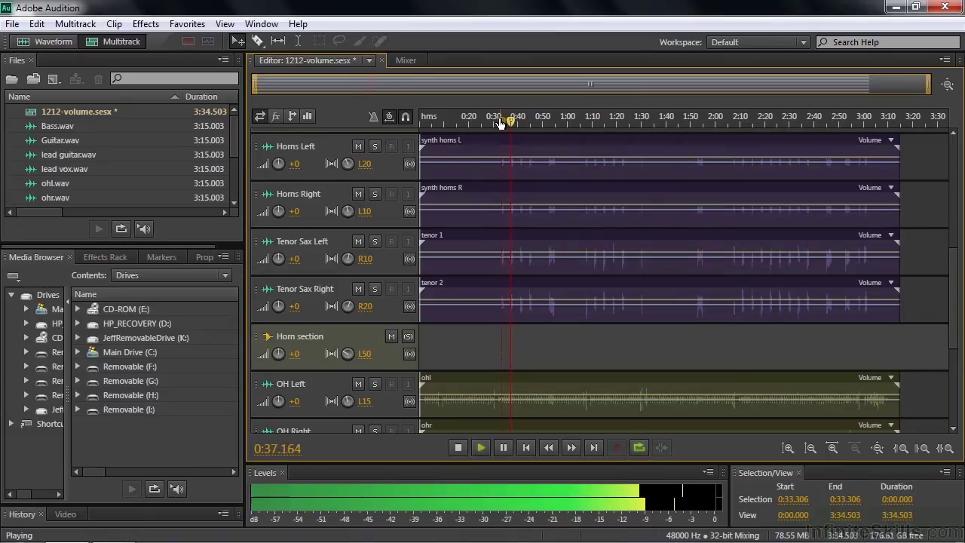
{"action": "key", "text": "space"}
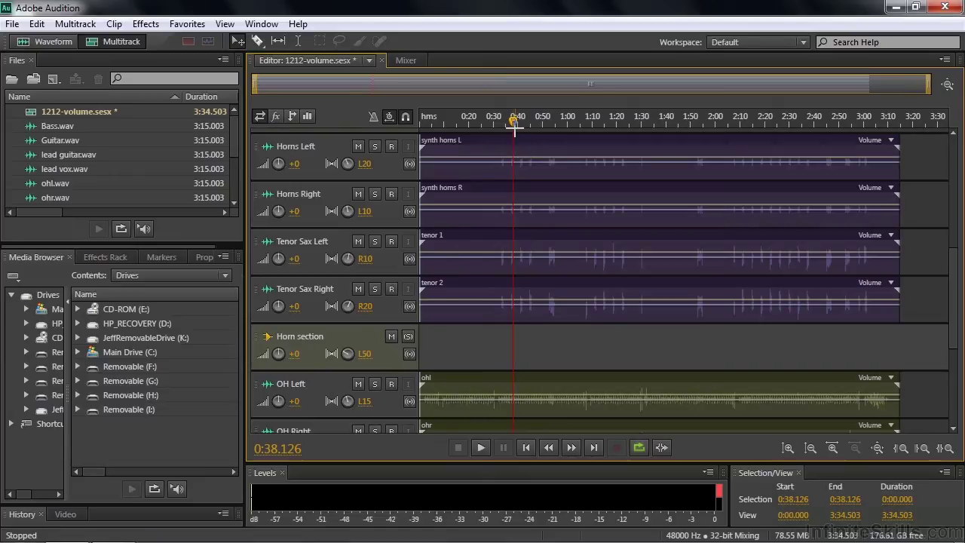
Set the Horn section bus volume to -4.2 dB while auditioning from about 0:39 and 0:51
{"action": "left_click_drag", "start_coordinate": [516, 127], "coordinate": [518, 125]}
{"action": "key", "text": "space"}
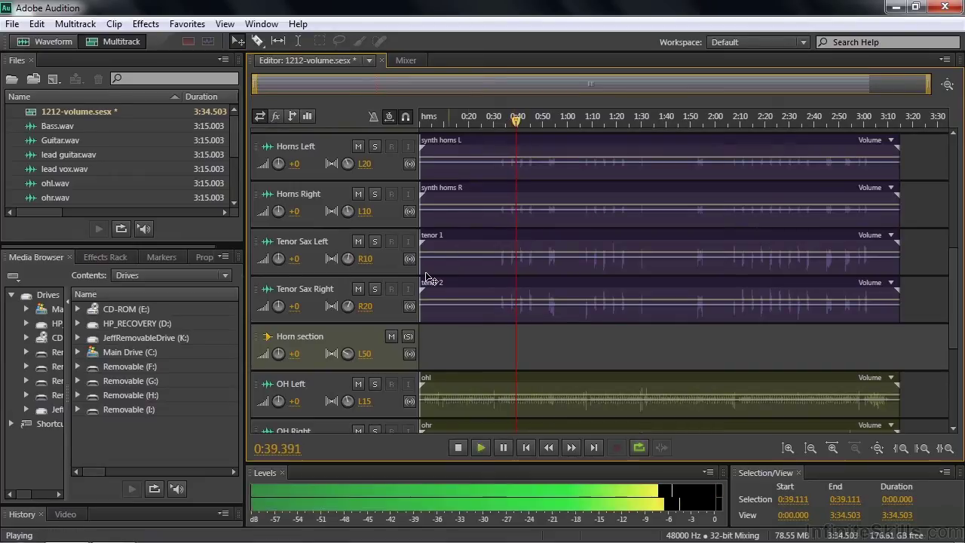
{"action": "left_click", "coordinate": [294, 354]}
{"action": "left_click_drag", "start_coordinate": [293, 358], "coordinate": [279, 359]}
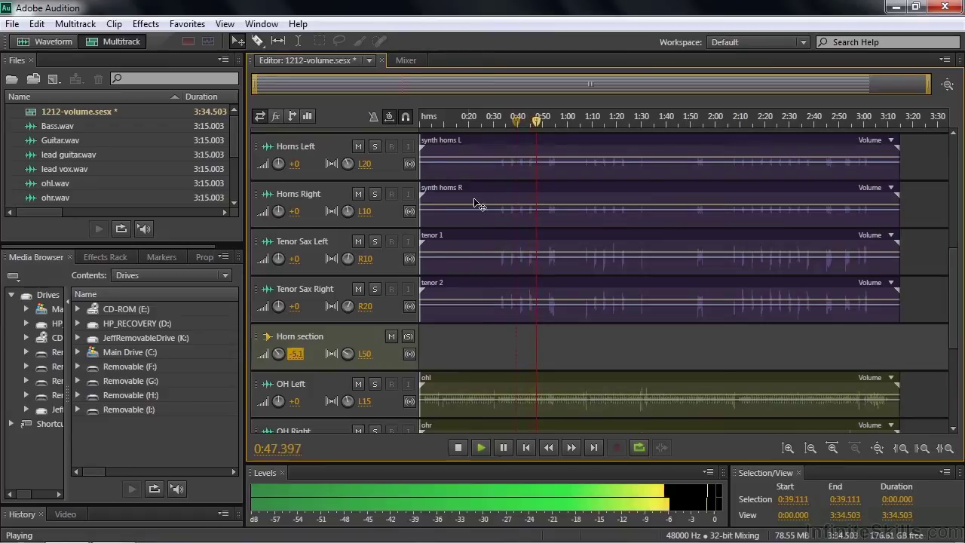
{"action": "key", "text": "space"}
{"action": "key", "text": "space"}
{"action": "left_click", "coordinate": [546, 134]}
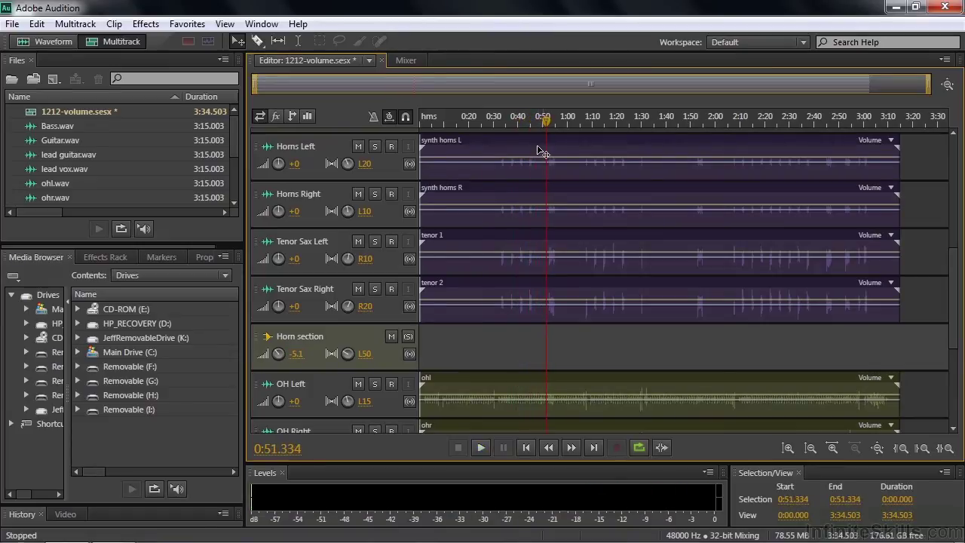
{"action": "key", "text": "space"}
{"action": "left_click_drag", "start_coordinate": [297, 361], "coordinate": [298, 356]}
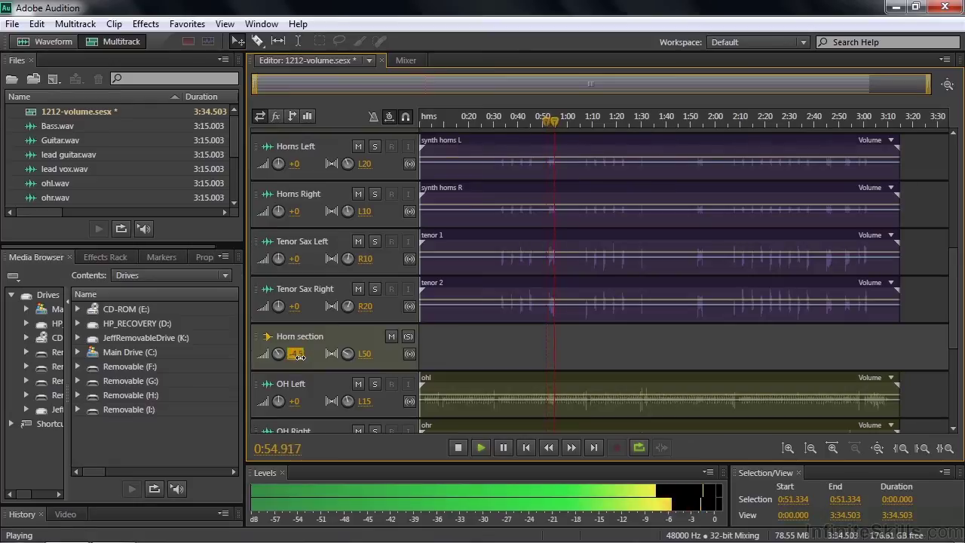
{"action": "key", "text": "space"}
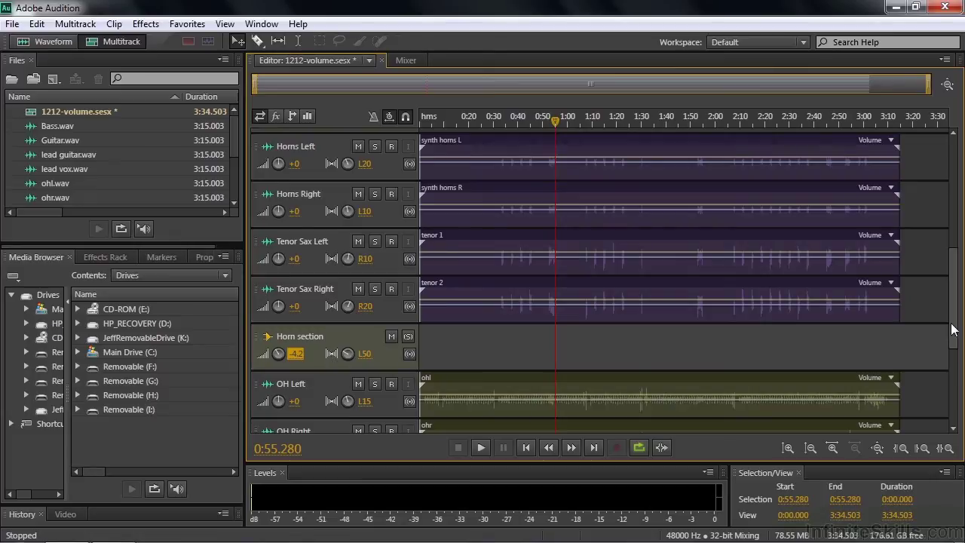
Scroll the track list and briefly preview the mix
{"action": "left_click_drag", "start_coordinate": [952, 329], "coordinate": [955, 360]}
{"action": "key", "text": "space"}
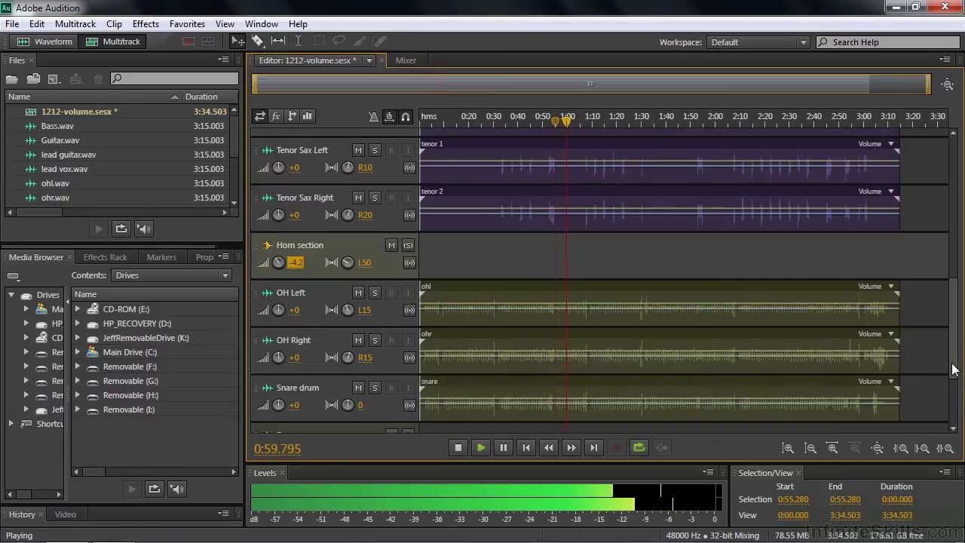
{"action": "key", "text": "space"}
Scroll back to the Guitar track, set its volume to -8.1 dB, and play the mix
{"action": "left_click_drag", "start_coordinate": [954, 365], "coordinate": [954, 216]}
{"action": "key", "text": "space"}
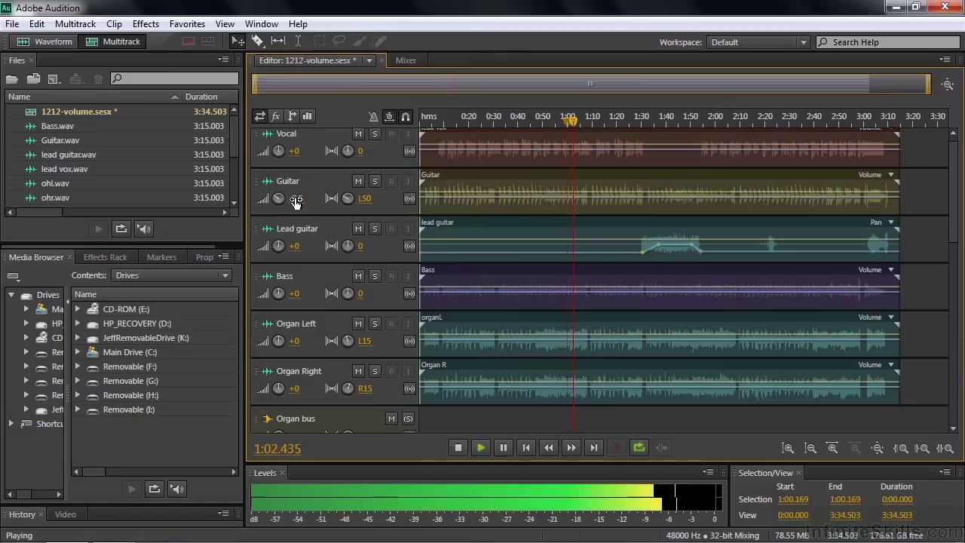
{"action": "left_click", "coordinate": [295, 199]}
{"action": "key", "text": "space"}
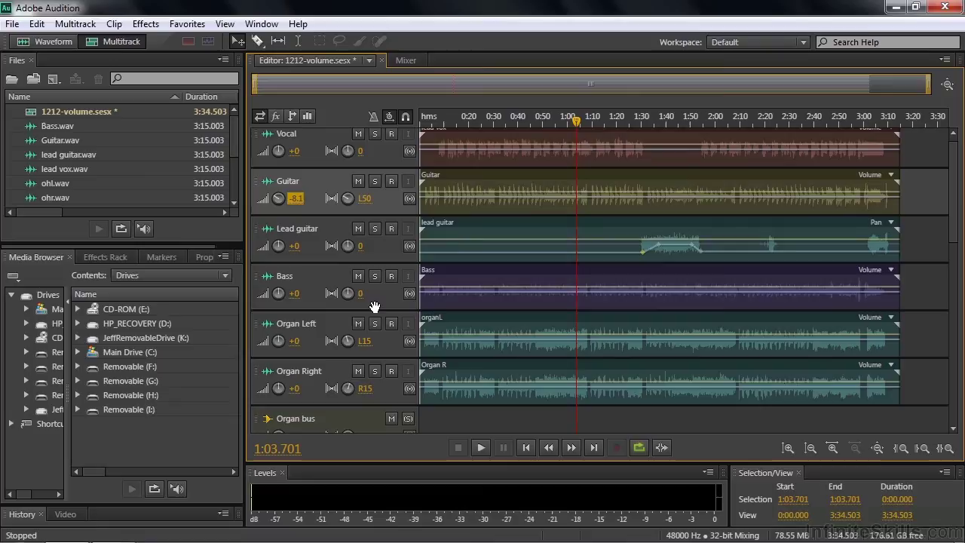
{"action": "key", "text": "space"}
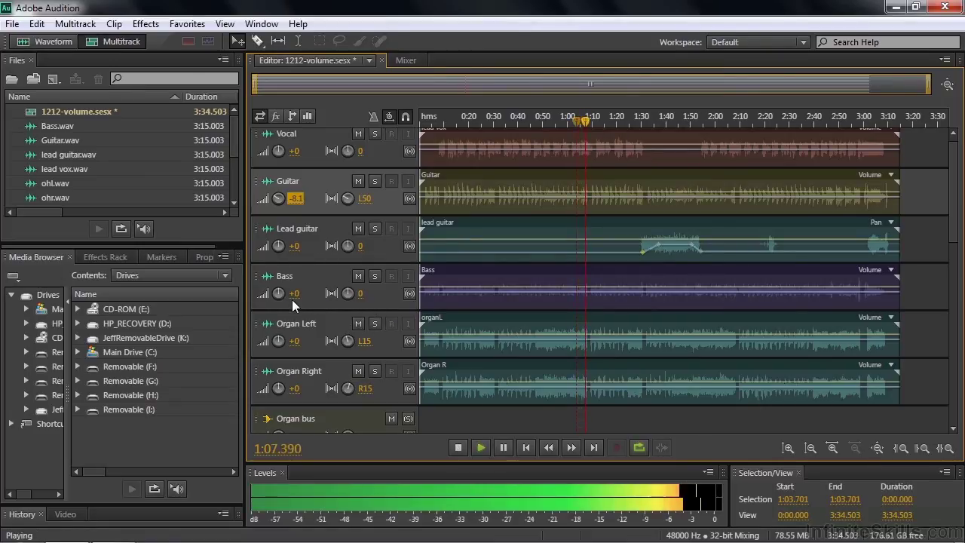
Raise the Bass track volume to +2.1 dB while playing from about 1:10
{"action": "key", "text": "space"}
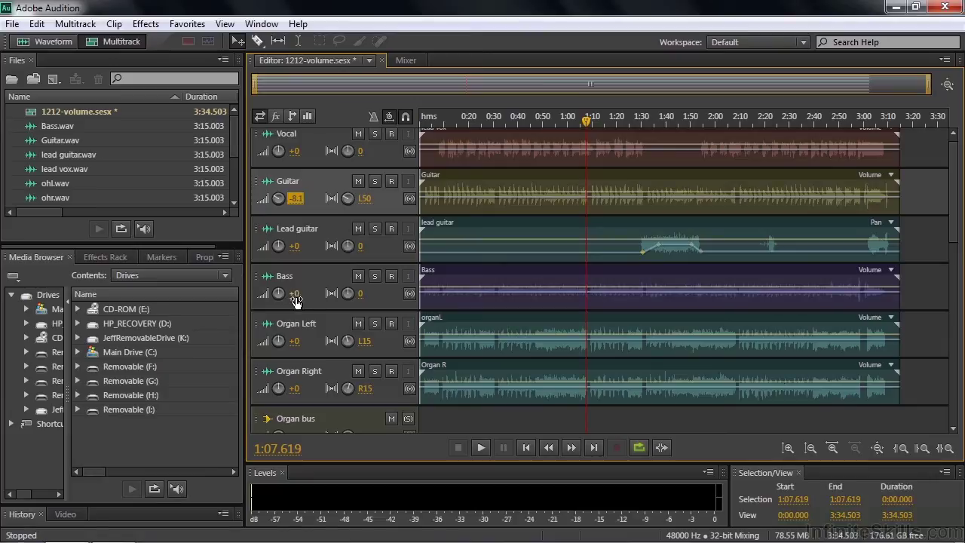
{"action": "left_click_drag", "start_coordinate": [587, 121], "coordinate": [593, 130]}
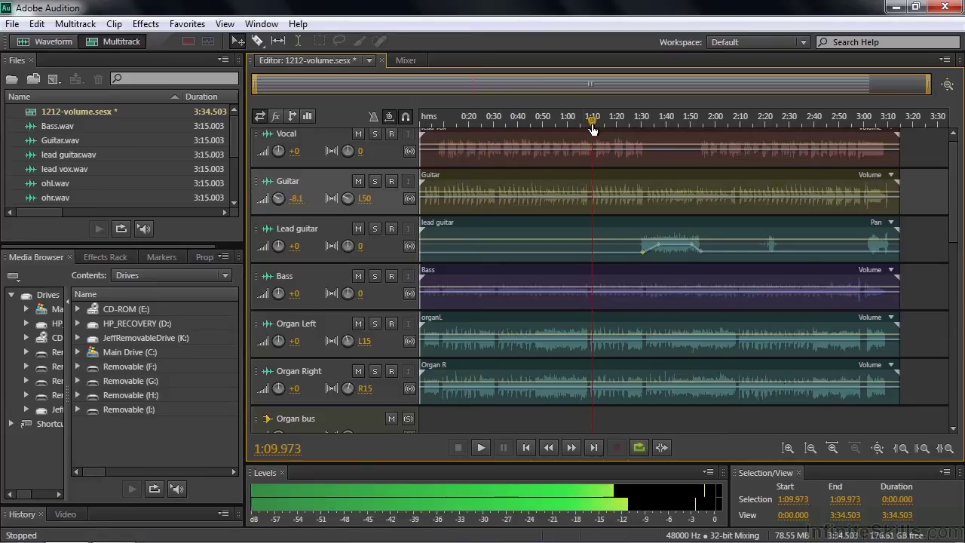
{"action": "key", "text": "space"}
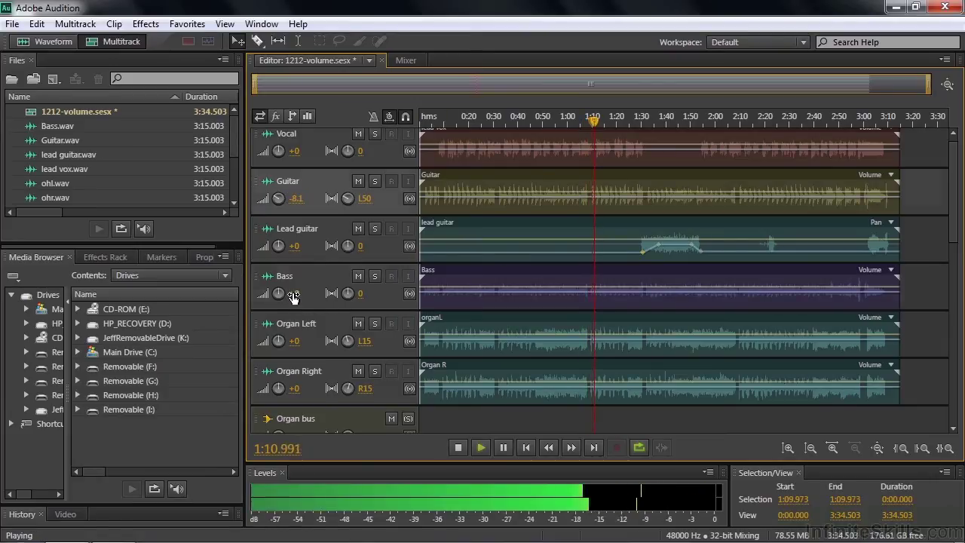
{"action": "left_click_drag", "start_coordinate": [293, 297], "coordinate": [305, 297]}
{"action": "key", "text": "space"}
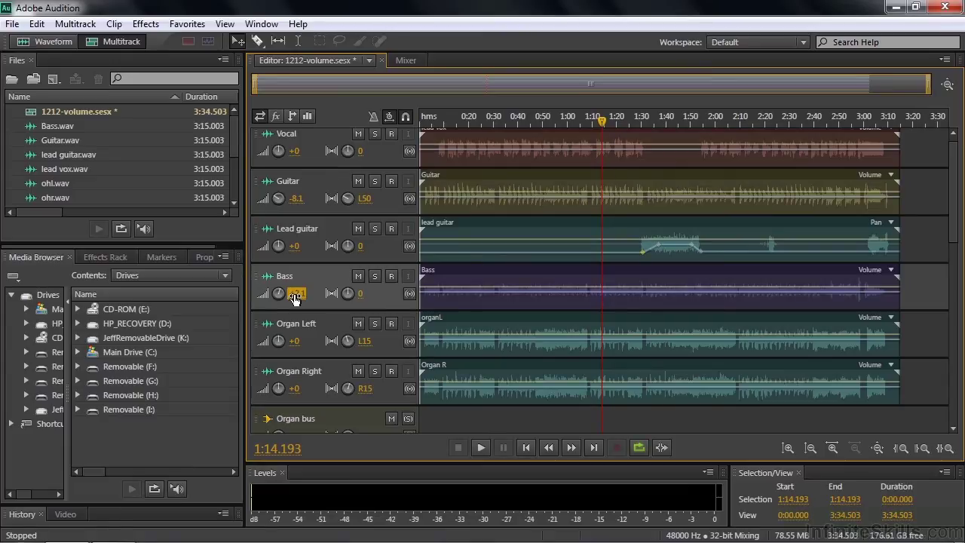
Play the mix from around 1:28 to check the balance, stopping at 1:34.593
{"action": "left_click_drag", "start_coordinate": [604, 126], "coordinate": [638, 133]}
{"action": "key", "text": "space"}
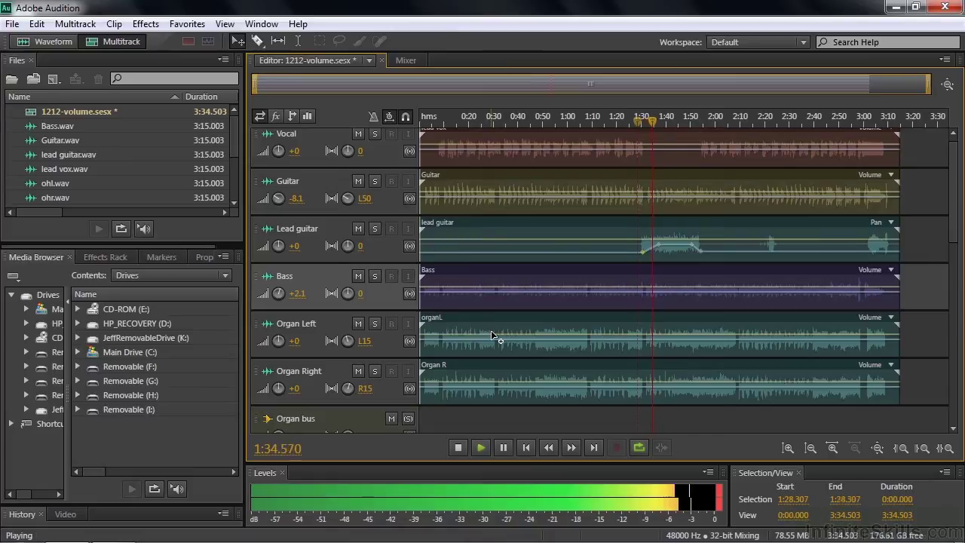
{"action": "key", "text": "space"}
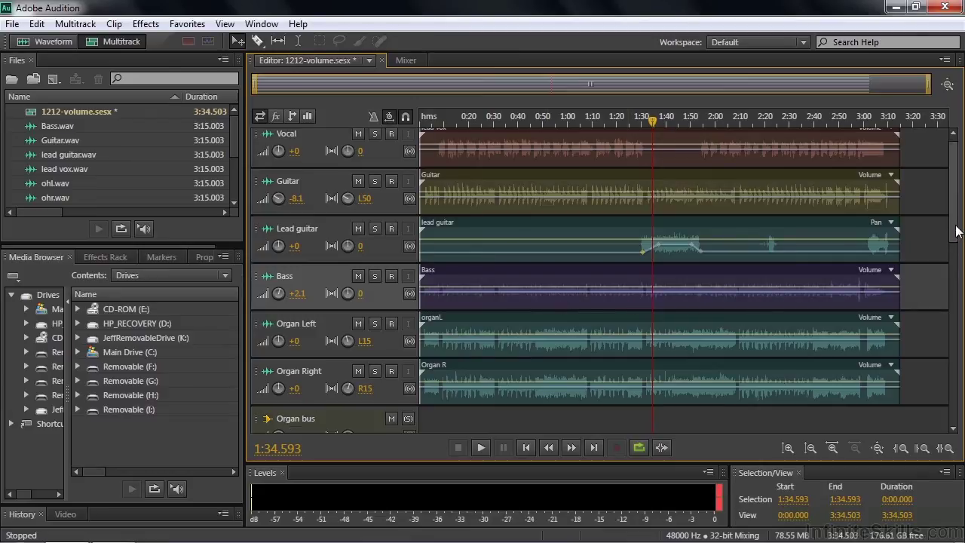
Scroll to the All instruments bus, make it taller, and reveal its Volume automation lane
{"action": "left_click_drag", "start_coordinate": [956, 231], "coordinate": [957, 220]}
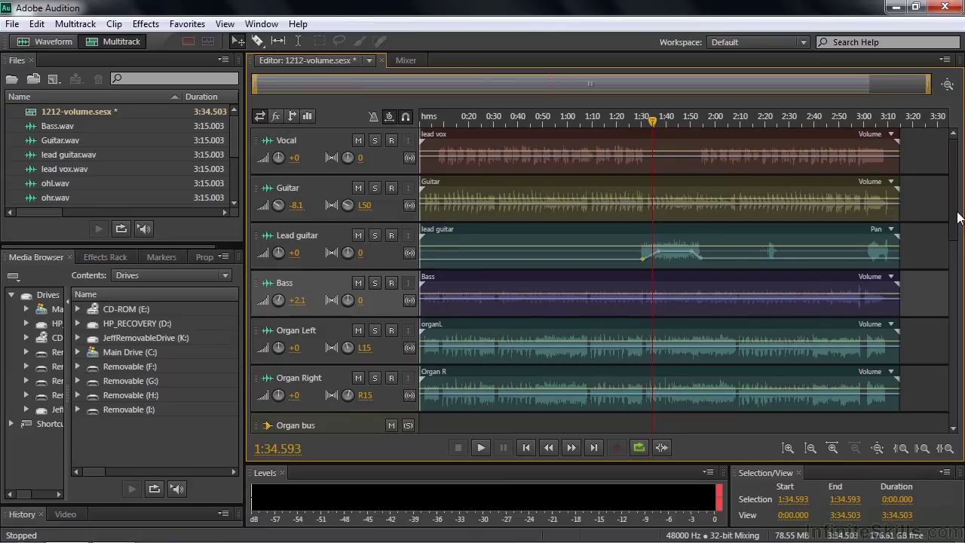
{"action": "left_click_drag", "start_coordinate": [960, 227], "coordinate": [962, 431]}
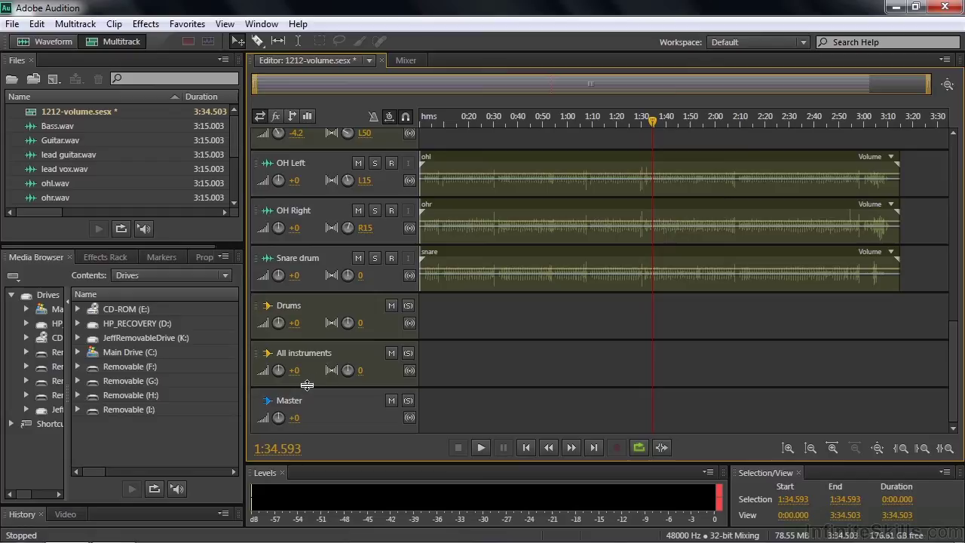
{"action": "left_click_drag", "start_coordinate": [307, 387], "coordinate": [301, 423]}
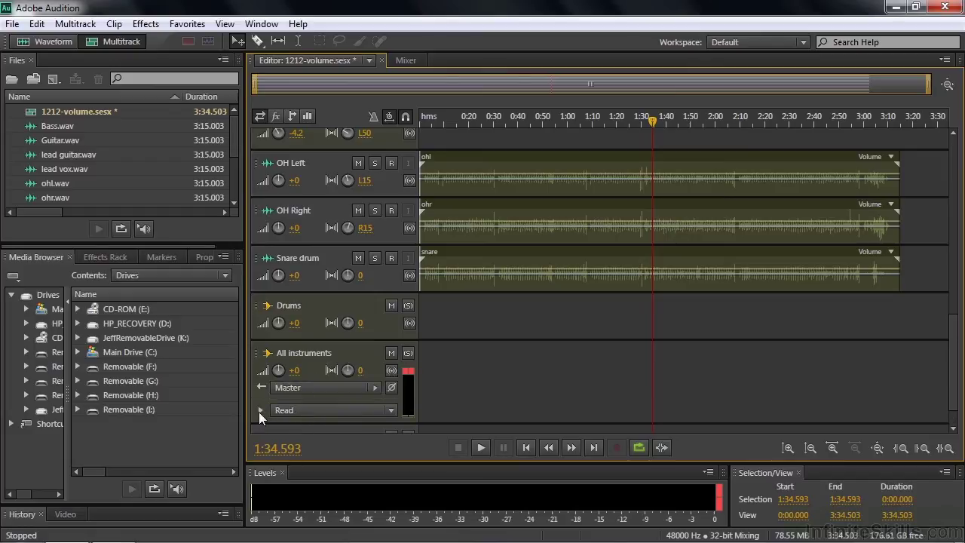
{"action": "left_click", "coordinate": [260, 411]}
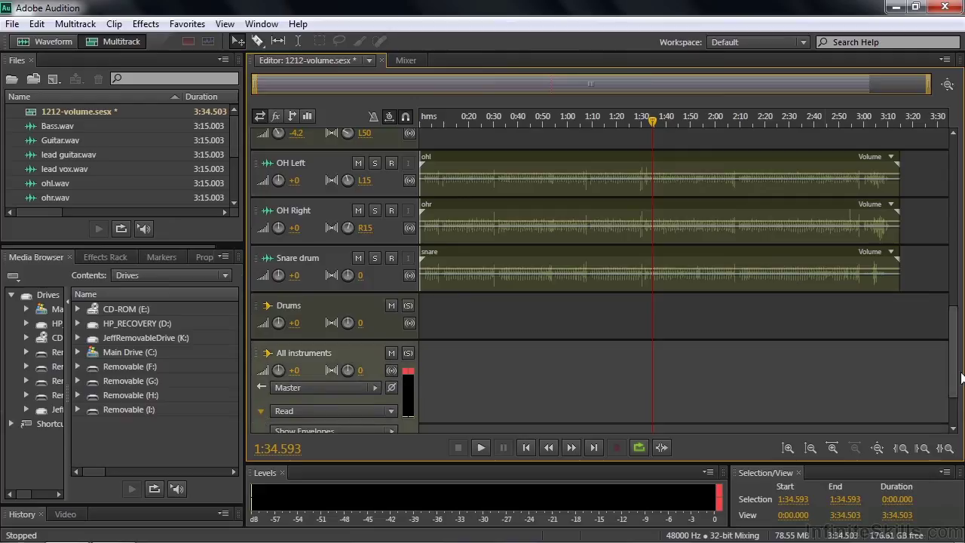
{"action": "left_click_drag", "start_coordinate": [953, 373], "coordinate": [955, 401]}
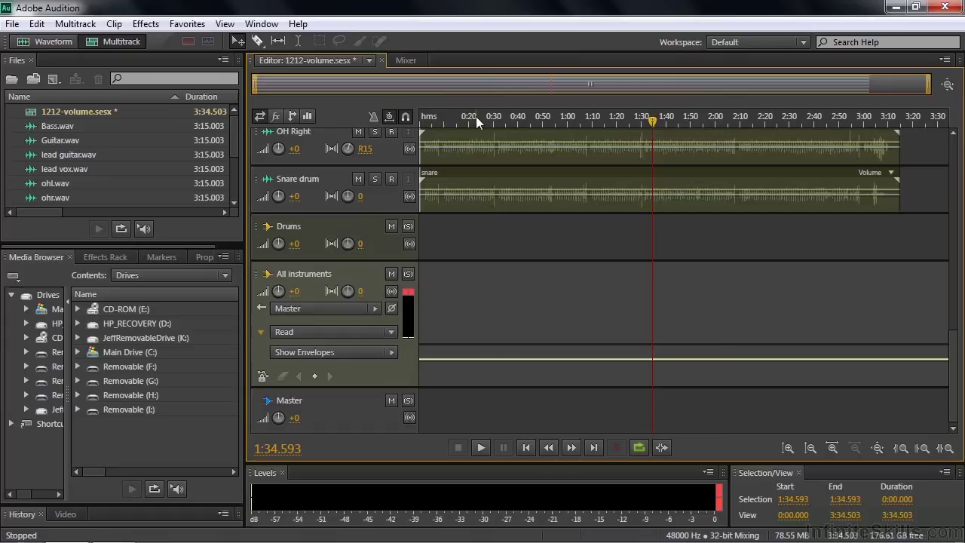
Zoom to 0:00–0:22.9 and park the playhead at the vocal entry, 0:08.096, previewing it
{"action": "left_click_drag", "start_coordinate": [476, 116], "coordinate": [407, 136]}
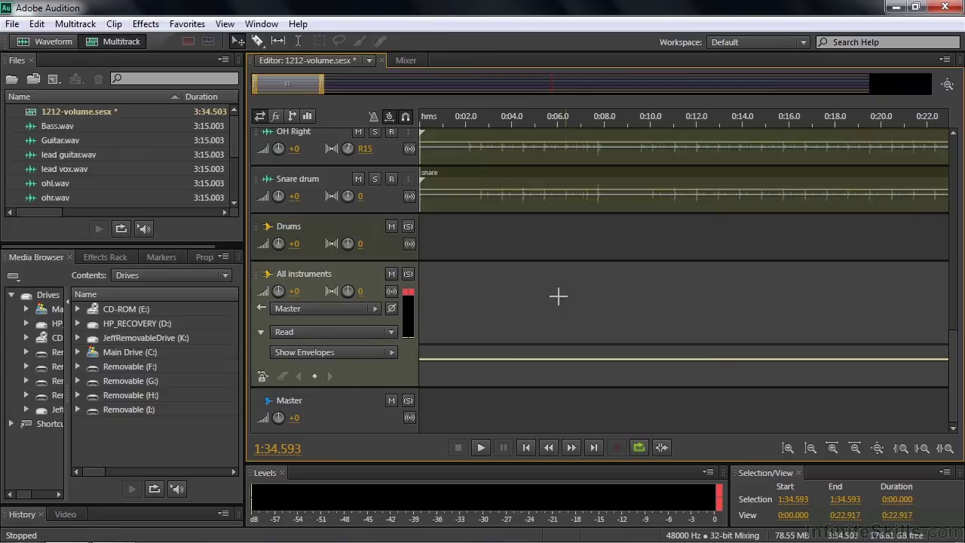
{"action": "left_click_drag", "start_coordinate": [958, 370], "coordinate": [963, 120]}
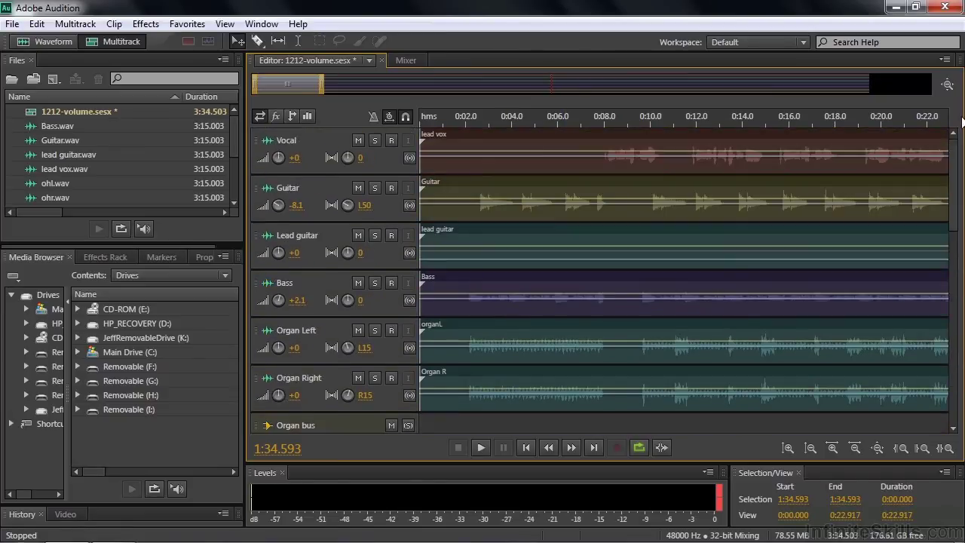
{"action": "left_click", "coordinate": [613, 120]}
{"action": "key", "text": "space"}
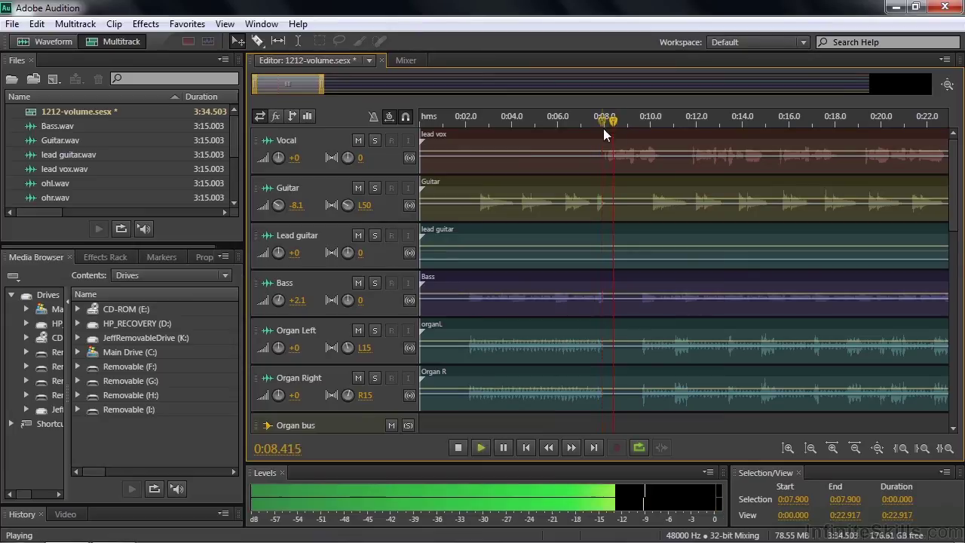
{"action": "key", "text": "space"}
{"action": "left_click", "coordinate": [608, 121]}
{"action": "key", "text": "space"}
{"action": "key", "text": "space"}
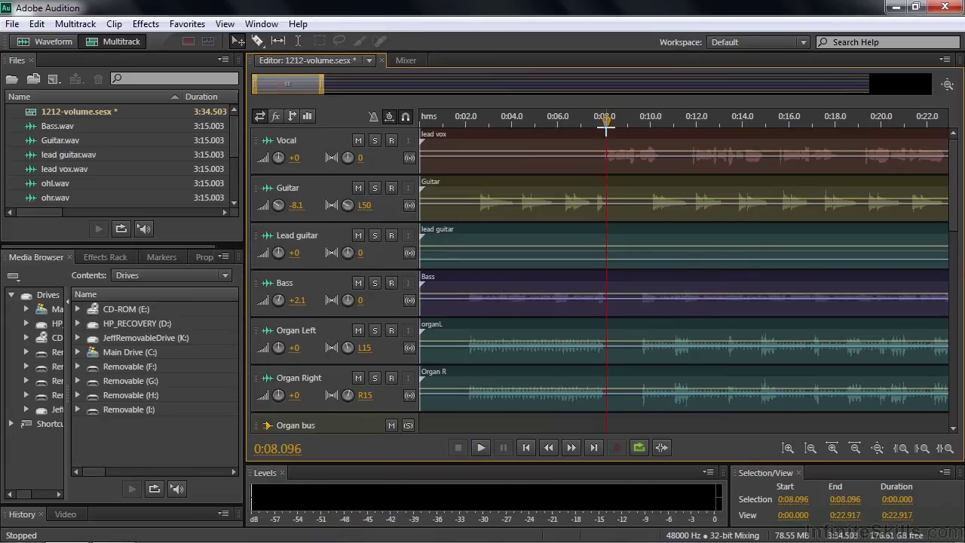
Add a keyframe at 0:08.096 on the All instruments volume envelope, raise the intro level, and replay
{"action": "left_click_drag", "start_coordinate": [956, 198], "coordinate": [956, 324]}
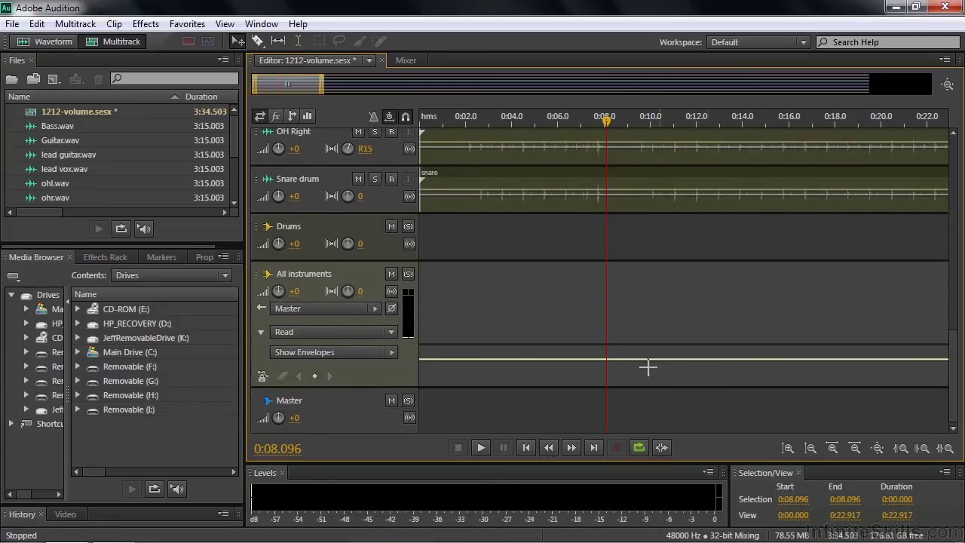
{"action": "left_click", "coordinate": [607, 359]}
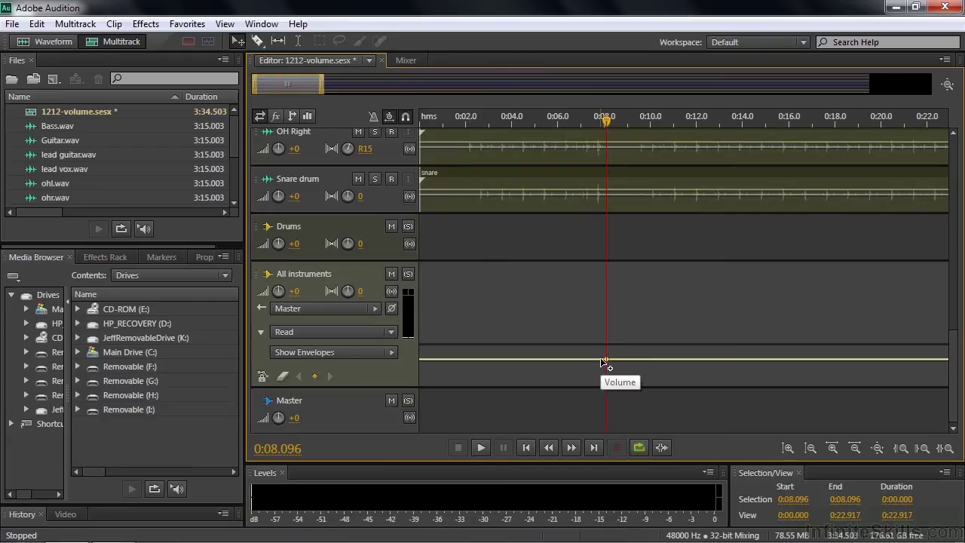
{"action": "left_click_drag", "start_coordinate": [601, 360], "coordinate": [601, 352]}
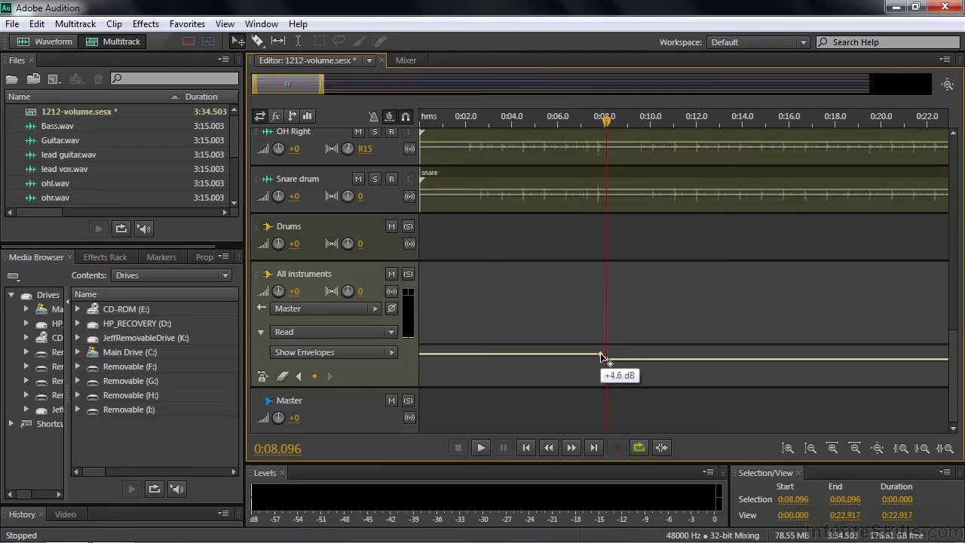
{"action": "left_click", "coordinate": [561, 146]}
{"action": "key", "text": "space"}
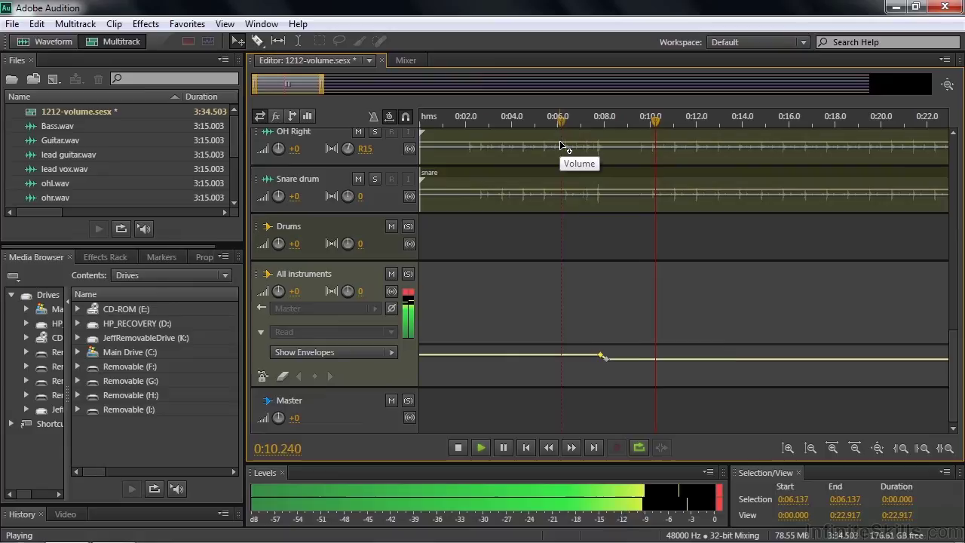
{"action": "key", "text": "space"}
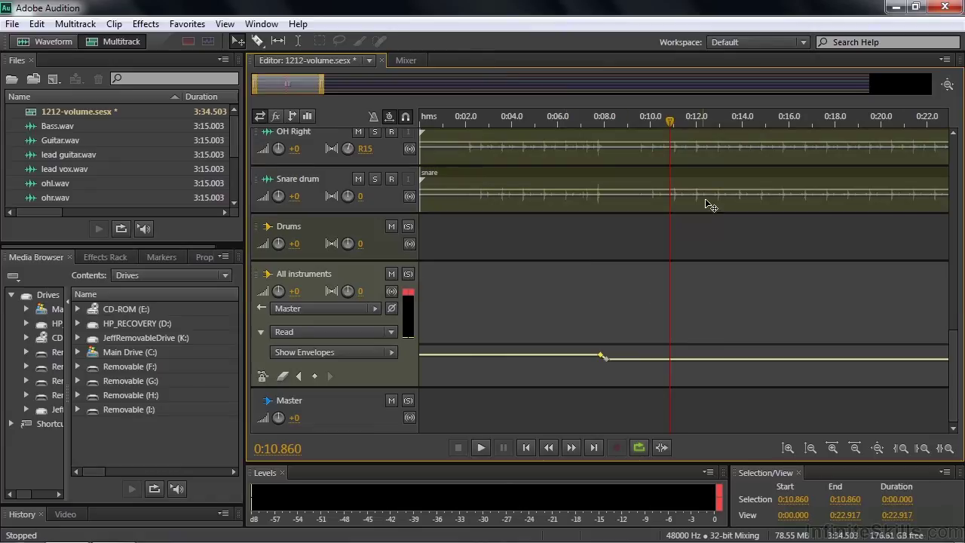
{"action": "left_click_drag", "start_coordinate": [951, 367], "coordinate": [960, 346]}
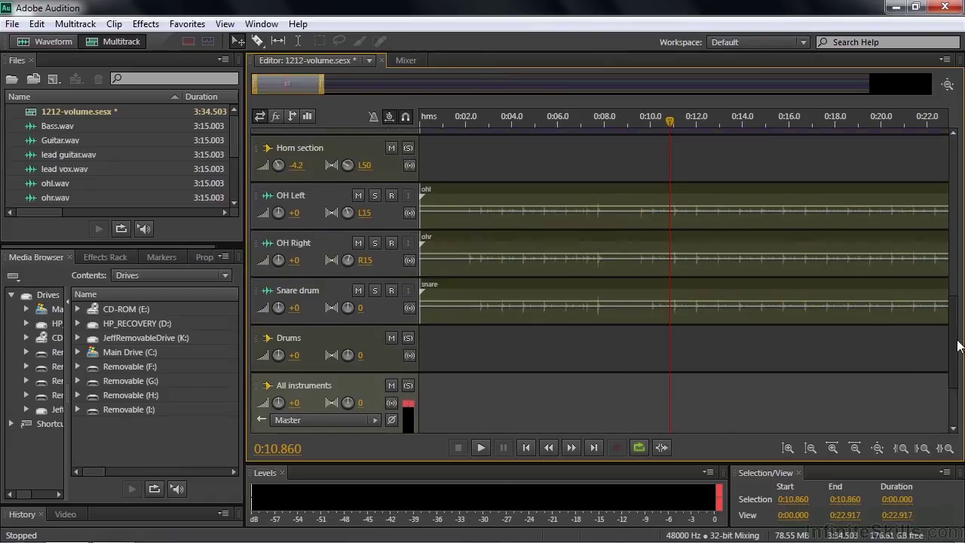
{"action": "scroll", "coordinate": [960, 345], "scroll_direction": "down", "scroll_amount": 2}
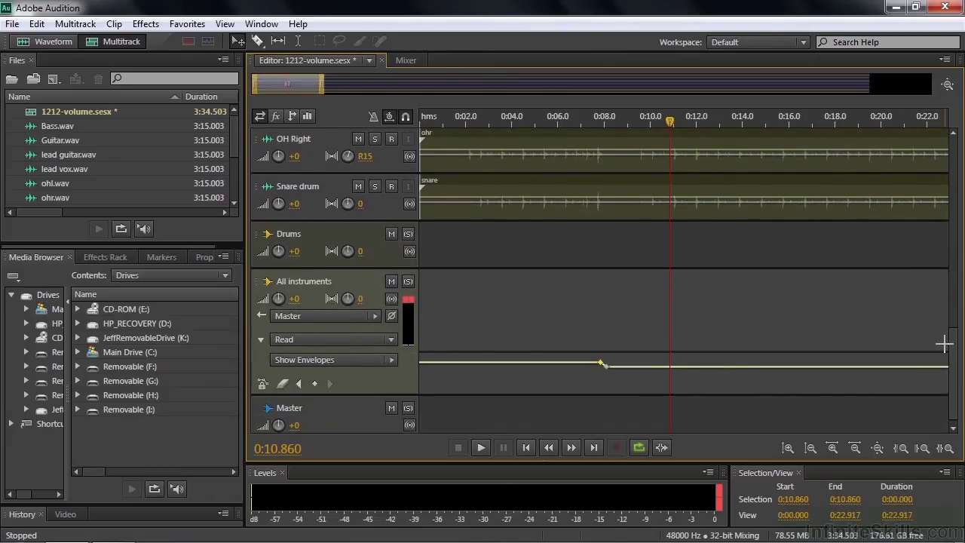
{"action": "key", "text": "backslash"}
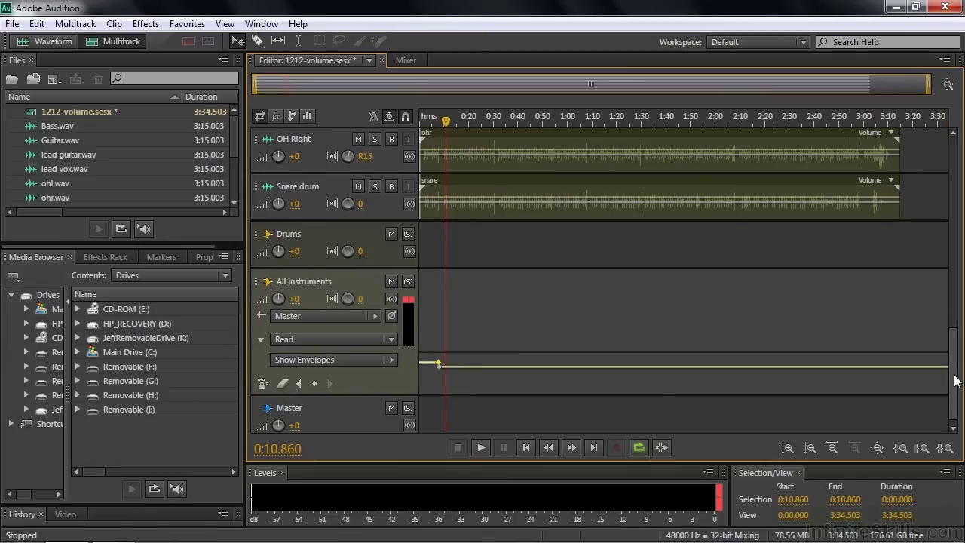
{"action": "left_click_drag", "start_coordinate": [953, 347], "coordinate": [952, 170]}
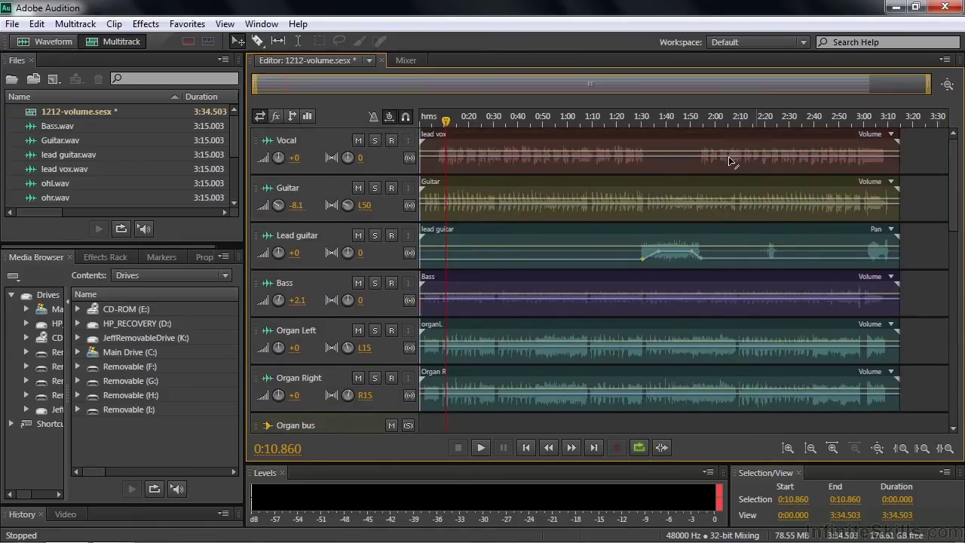
{"action": "left_click_drag", "start_coordinate": [447, 123], "coordinate": [637, 124]}
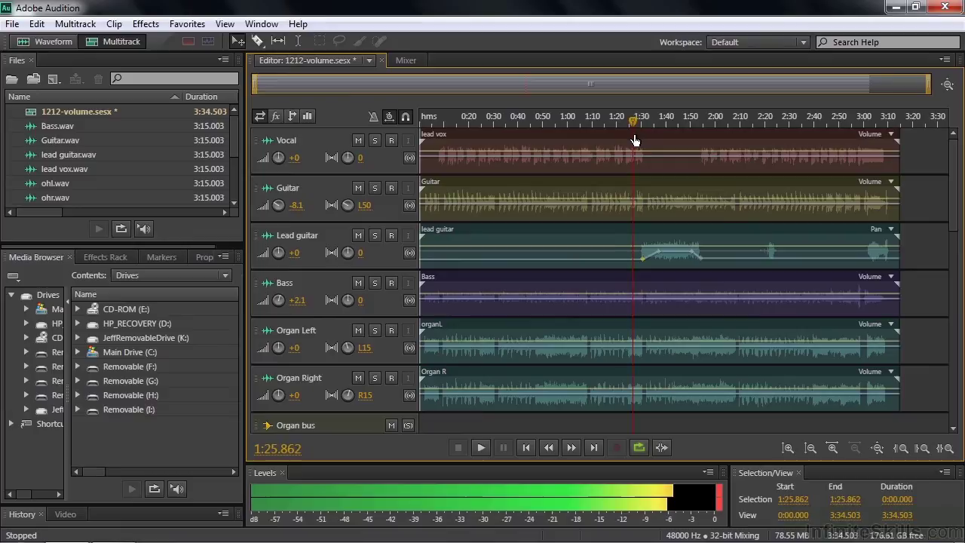
{"action": "key", "text": "space"}
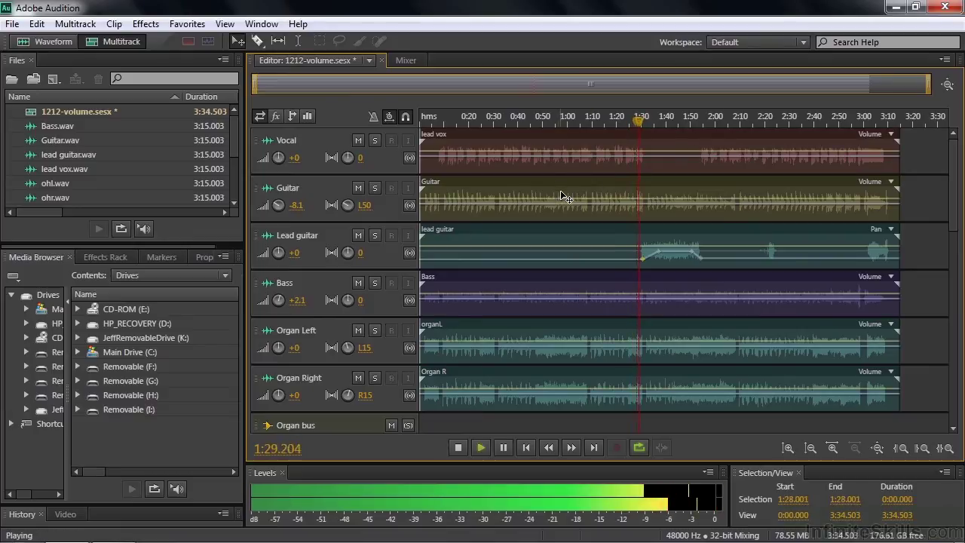
{"action": "key", "text": "space"}
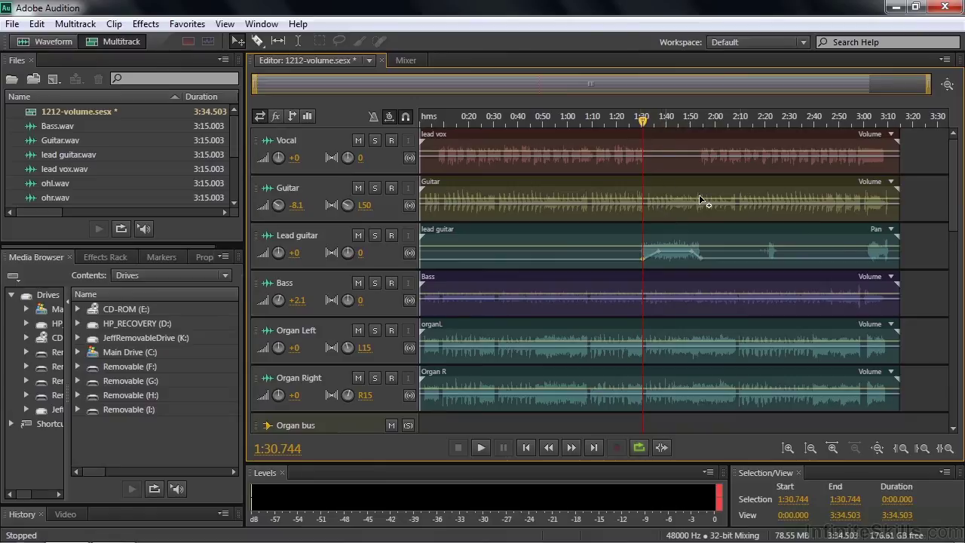
Add two keyframes near 1:30 on the All instruments volume envelope, raising the second to +3.5 dB
{"action": "left_click_drag", "start_coordinate": [954, 223], "coordinate": [957, 430]}
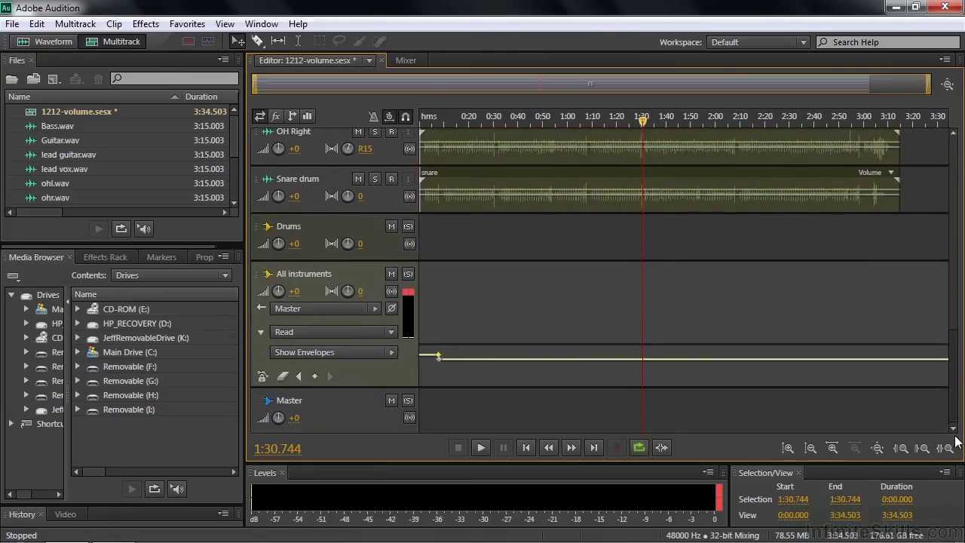
{"action": "left_click", "coordinate": [642, 360]}
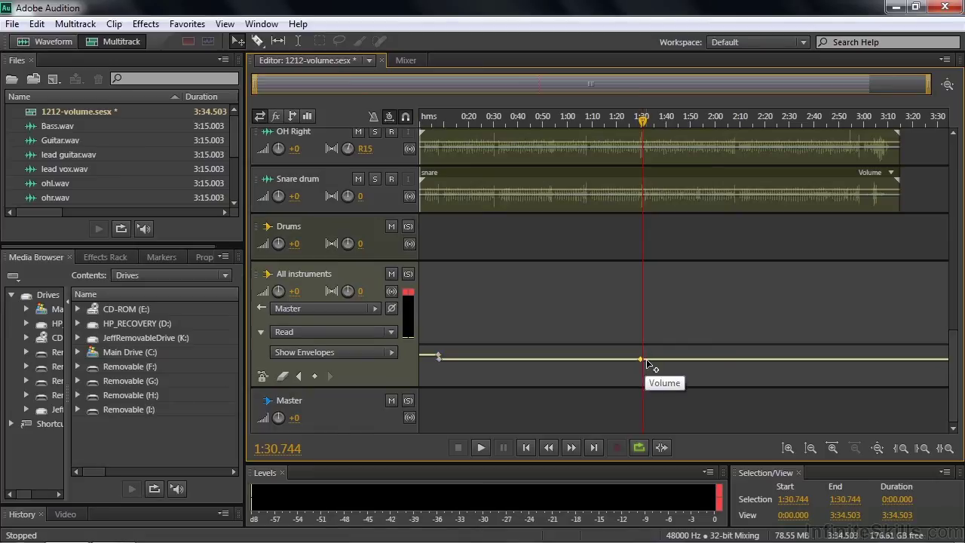
{"action": "left_click", "coordinate": [647, 360]}
{"action": "left_click_drag", "start_coordinate": [647, 359], "coordinate": [647, 354]}
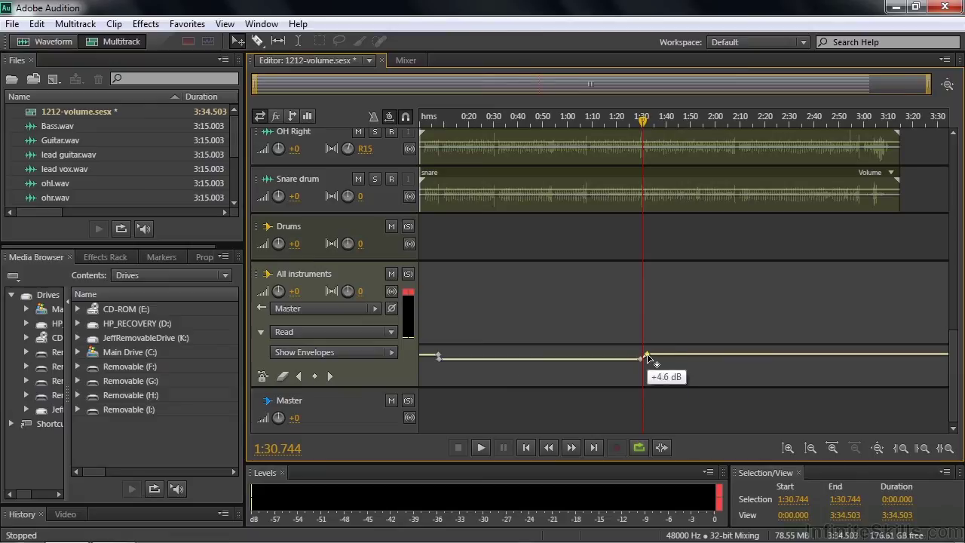
{"action": "left_click_drag", "start_coordinate": [394, 387], "coordinate": [395, 427]}
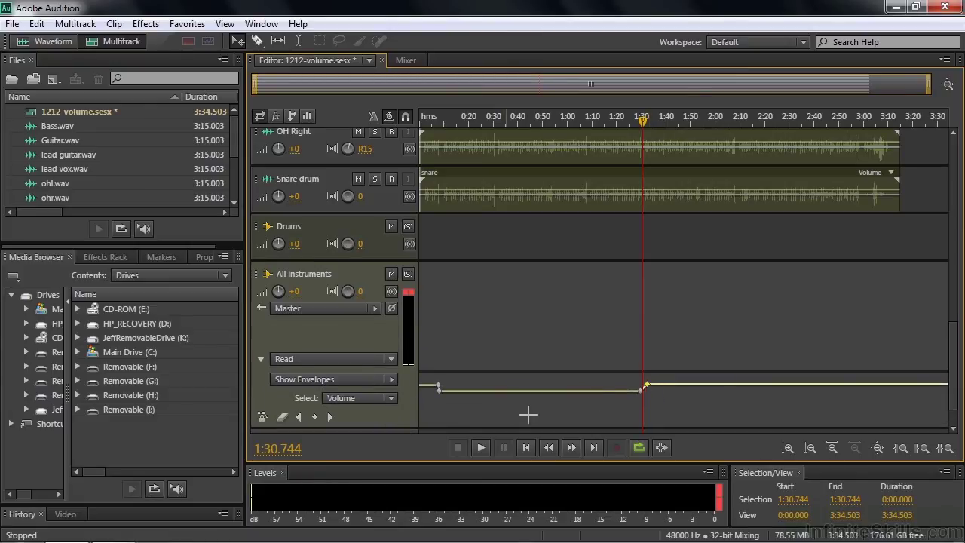
{"action": "left_click_drag", "start_coordinate": [647, 384], "coordinate": [647, 386]}
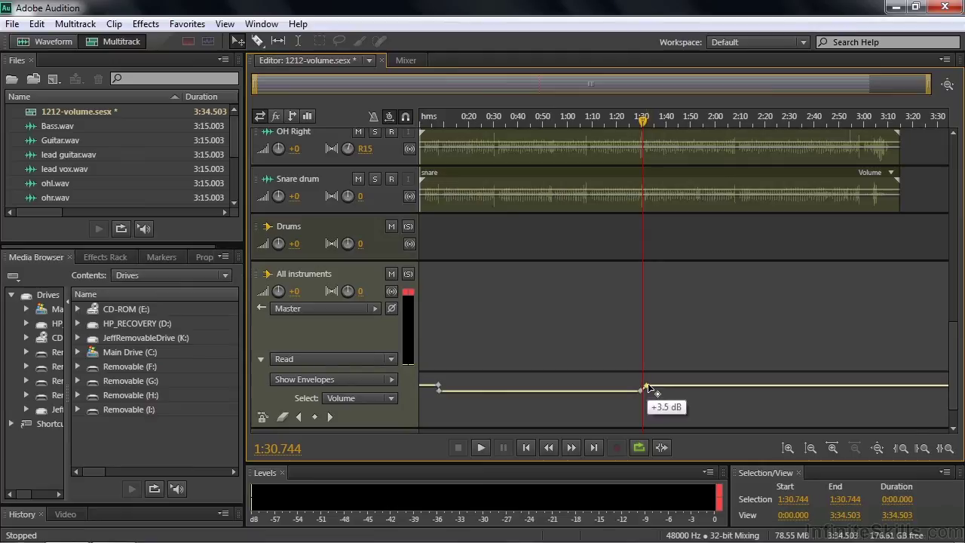
{"action": "left_click_drag", "start_coordinate": [647, 388], "coordinate": [646, 387]}
Audition the envelope step by playing from 1:20 and again from about 1:27
{"action": "left_click", "coordinate": [617, 145]}
{"action": "key", "text": "space"}
{"action": "key", "text": "space"}
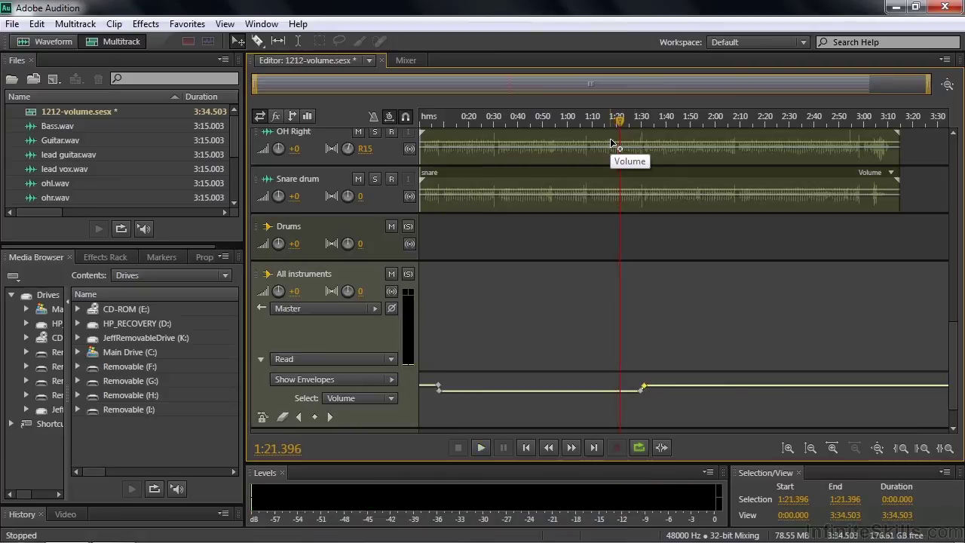
{"action": "key", "text": "space"}
{"action": "left_click", "coordinate": [636, 136]}
{"action": "key", "text": "space"}
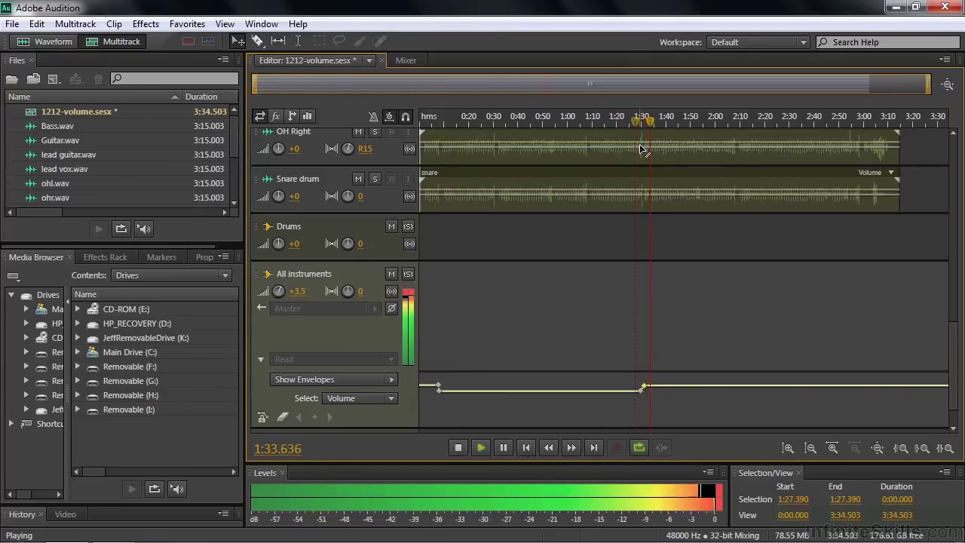
Add a keyframe around 1:54 on the All instruments envelope and drop the level after it to +0.0 dB
{"action": "key", "text": "space"}
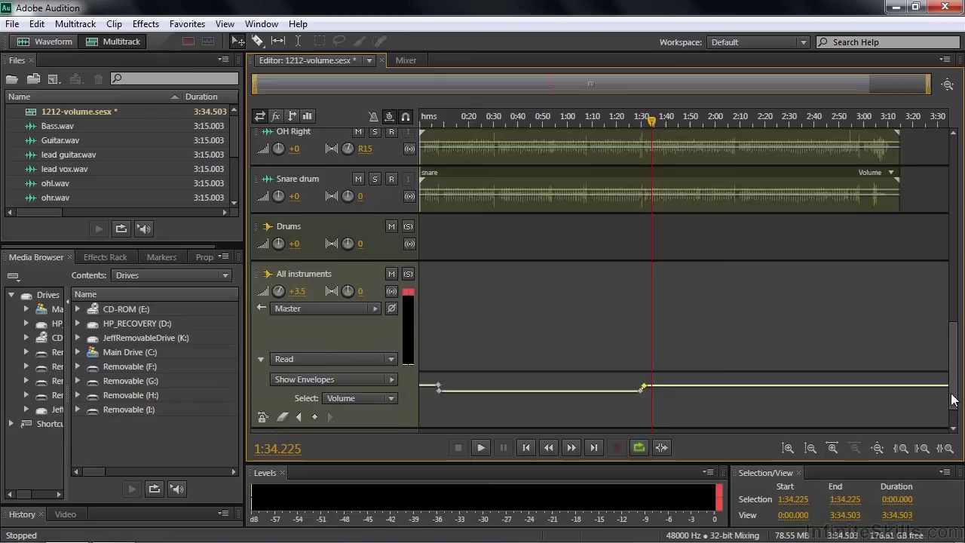
{"action": "left_click_drag", "start_coordinate": [952, 400], "coordinate": [953, 211]}
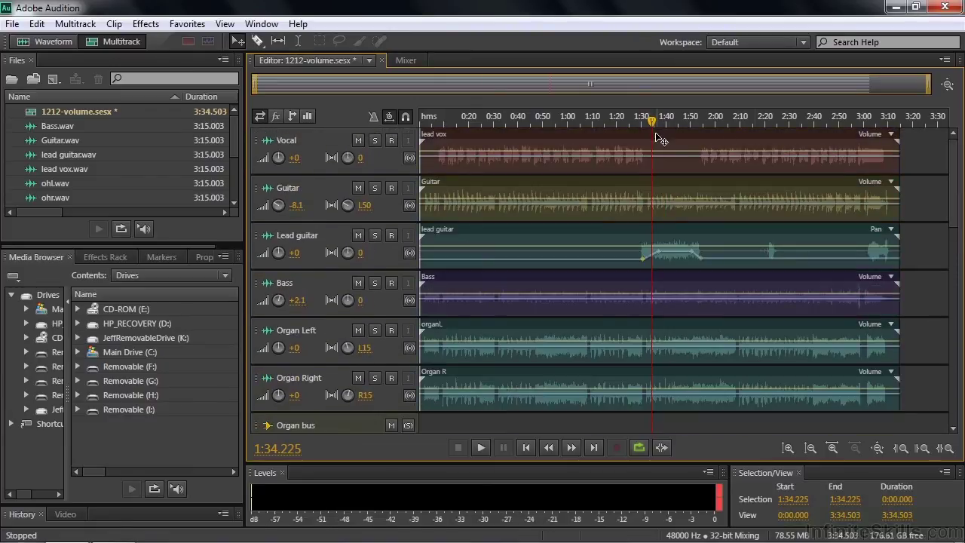
{"action": "left_click_drag", "start_coordinate": [641, 119], "coordinate": [697, 138]}
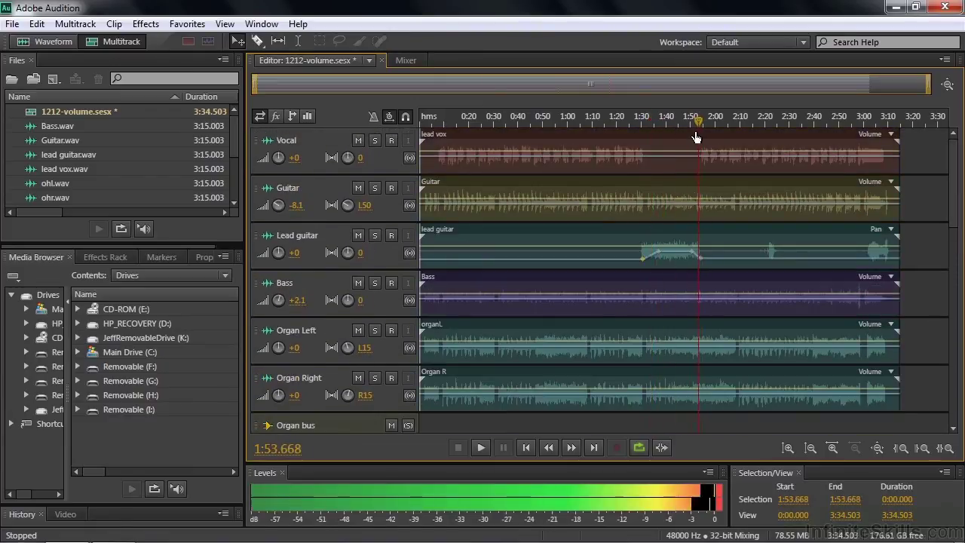
{"action": "key", "text": "space"}
{"action": "key", "text": "space"}
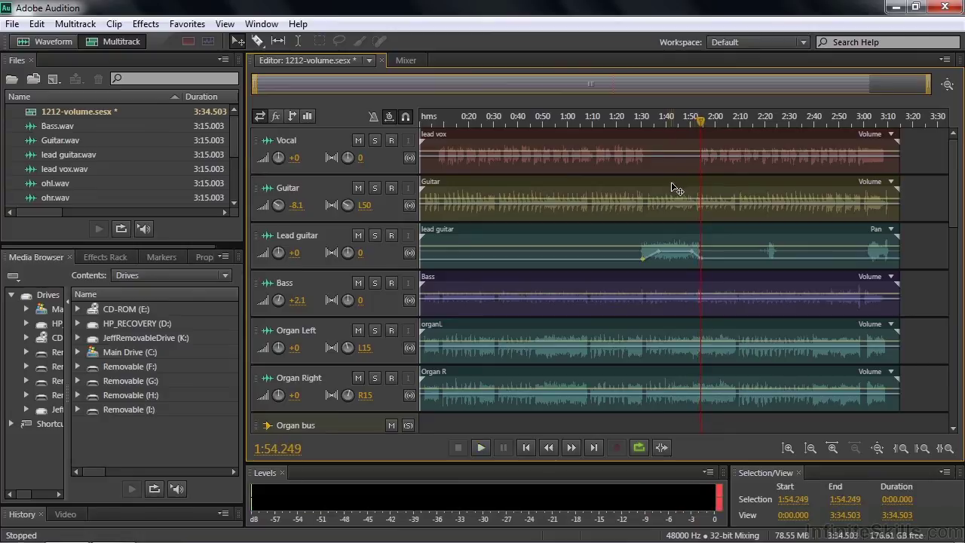
{"action": "left_click_drag", "start_coordinate": [954, 203], "coordinate": [952, 419]}
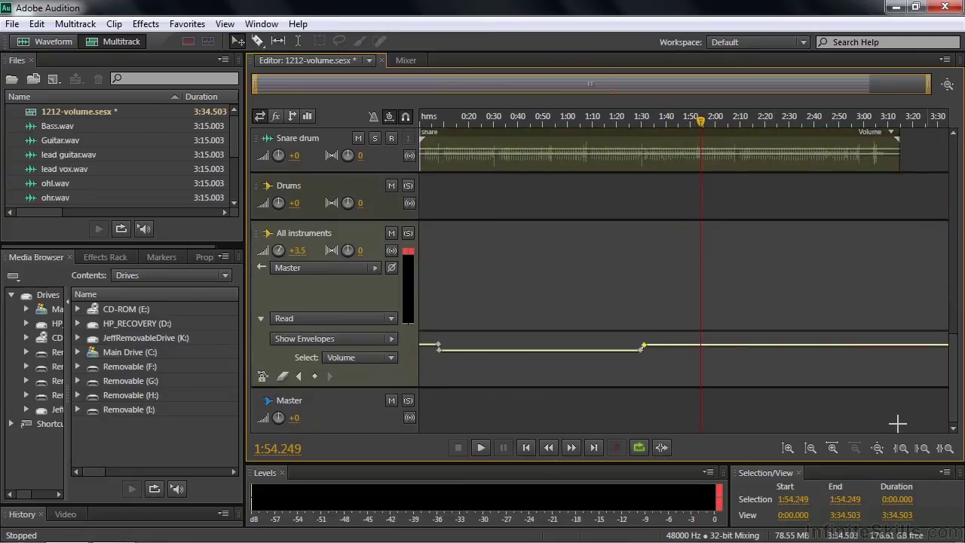
{"action": "left_click", "coordinate": [697, 343]}
{"action": "left_click_drag", "start_coordinate": [703, 344], "coordinate": [704, 352]}
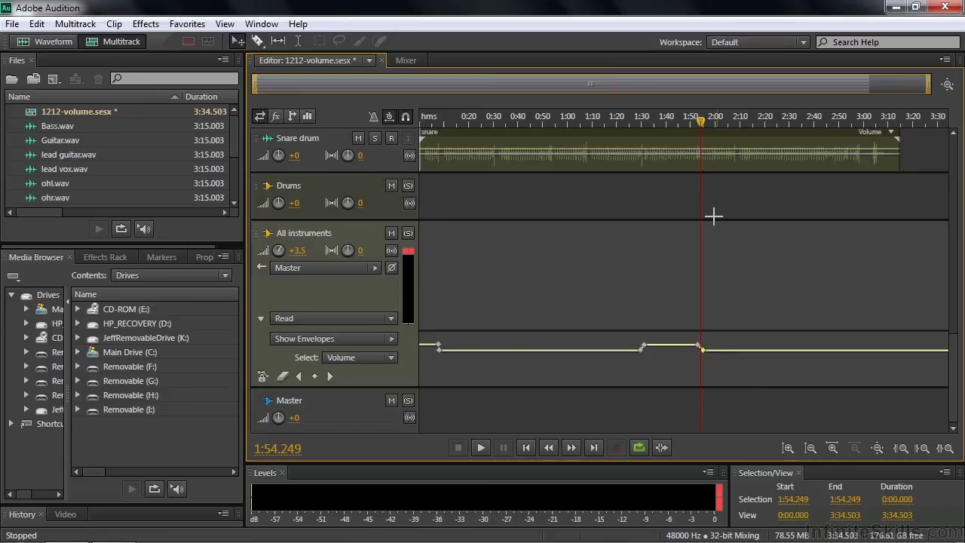
Play back from about 1:52 to check the volume drop
{"action": "left_click", "coordinate": [695, 122]}
{"action": "key", "text": "space"}
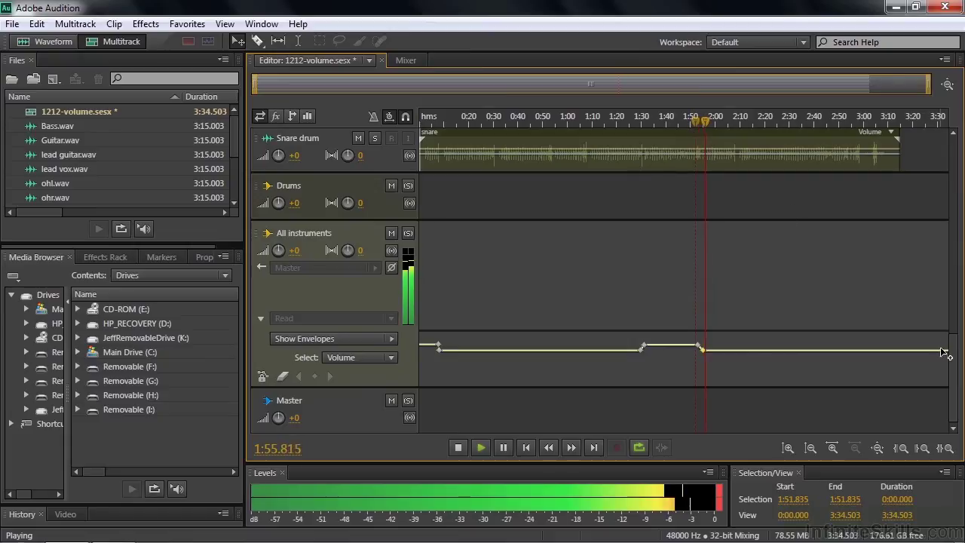
{"action": "key", "text": "space"}
{"action": "left_click_drag", "start_coordinate": [954, 381], "coordinate": [948, 128]}
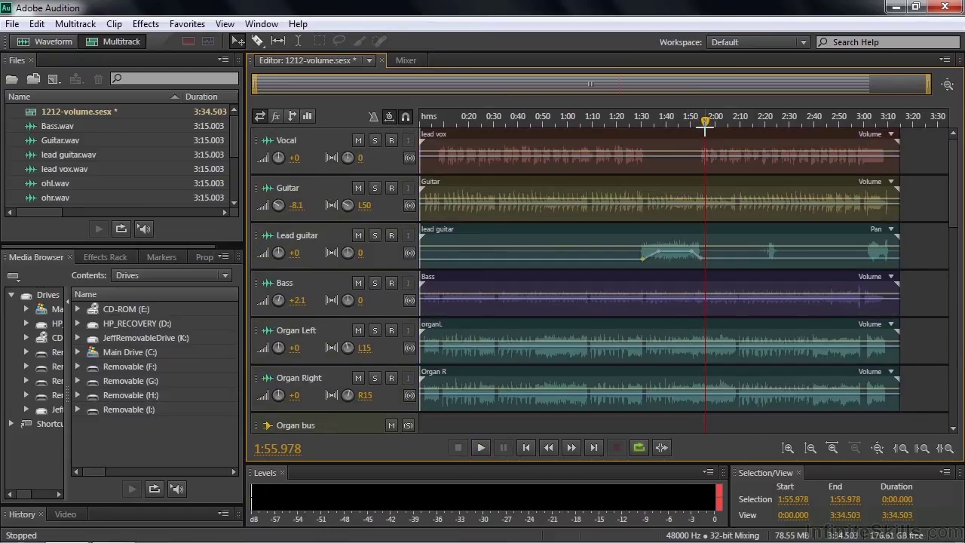
Play from about 0:32 and set the Vocal track volume knob to +2.7 dB, listening to confirm
{"action": "left_click_drag", "start_coordinate": [705, 125], "coordinate": [497, 151]}
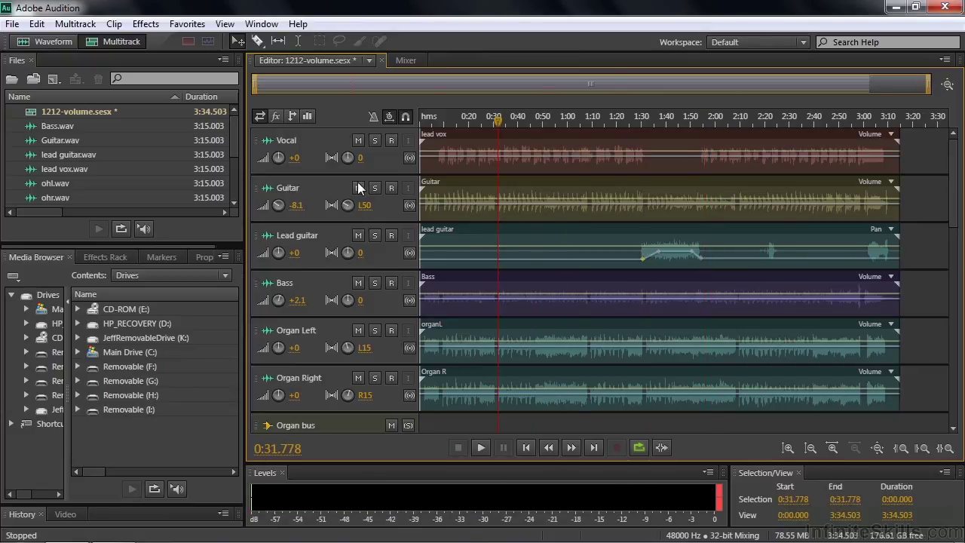
{"action": "key", "text": "space"}
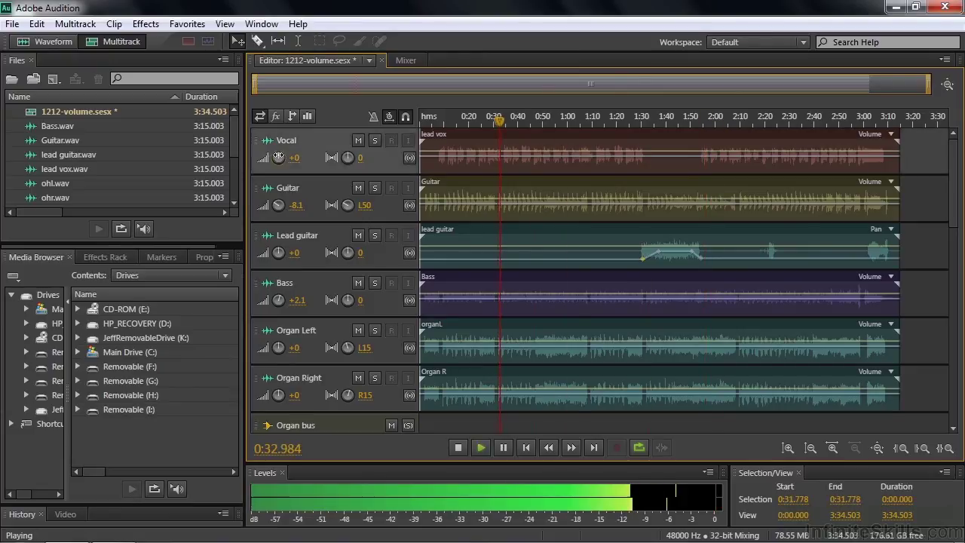
{"action": "mouse_move", "coordinate": [279, 156]}
{"action": "left_mouse_down"}
{"action": "mouse_move", "coordinate": [291, 157]}
{"action": "mouse_move", "coordinate": [280, 156]}
{"action": "left_mouse_up"}
{"action": "key", "text": "space"}
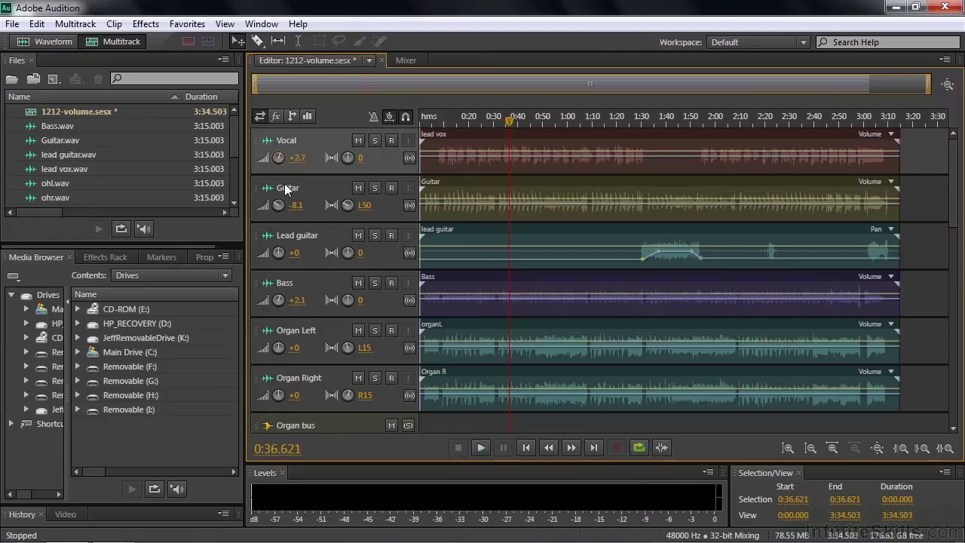
{"action": "key", "text": "space"}
{"action": "mouse_move", "coordinate": [282, 160]}
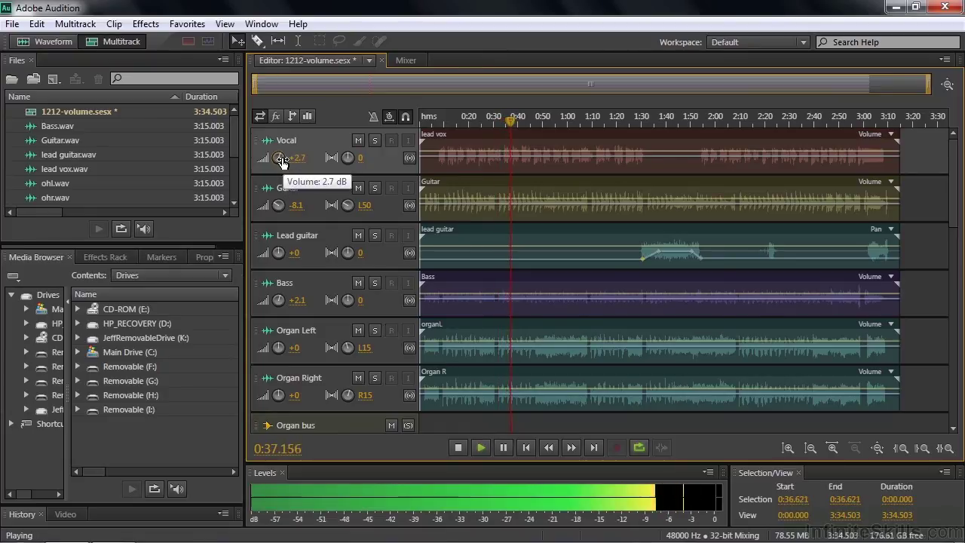
{"action": "key", "text": "space"}
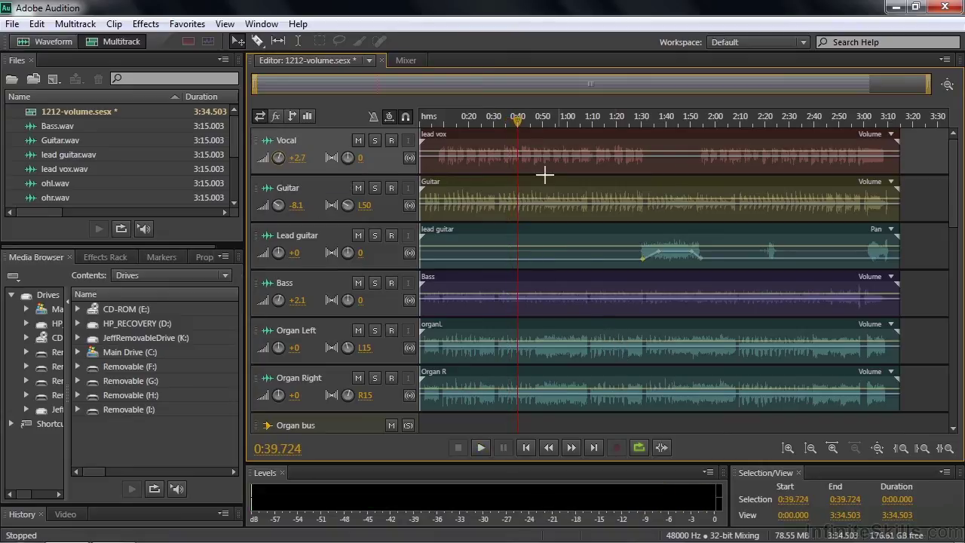
{"action": "left_click_drag", "start_coordinate": [518, 124], "coordinate": [854, 139]}
{"action": "key", "text": "space"}
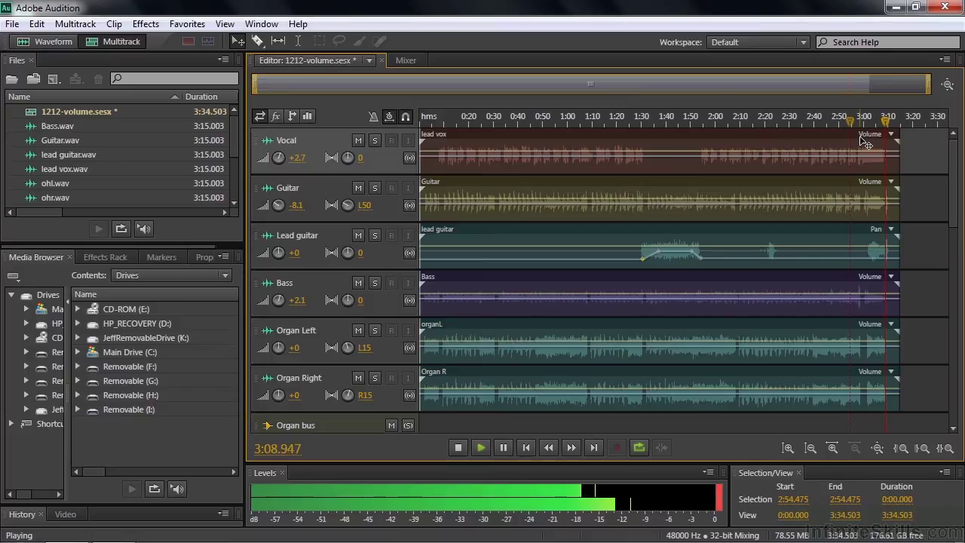
{"action": "key", "text": "space"}
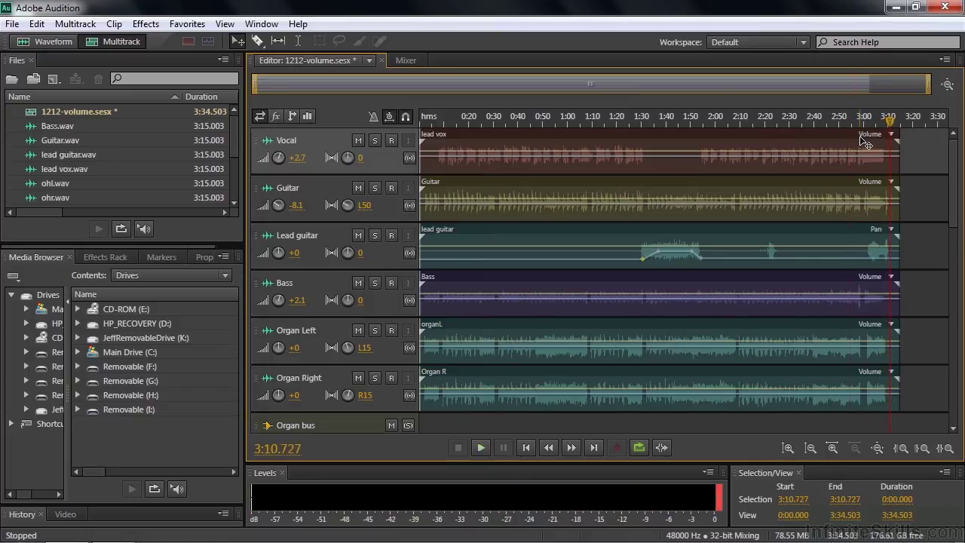